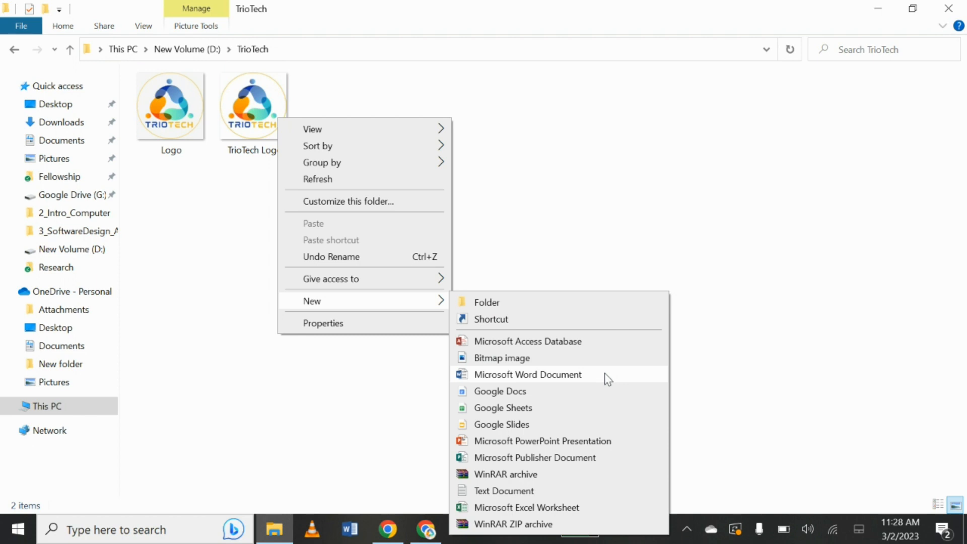
Step: Create a new Microsoft Word document named TrioTech in the TrioTech folder on drive D
click(608, 379)
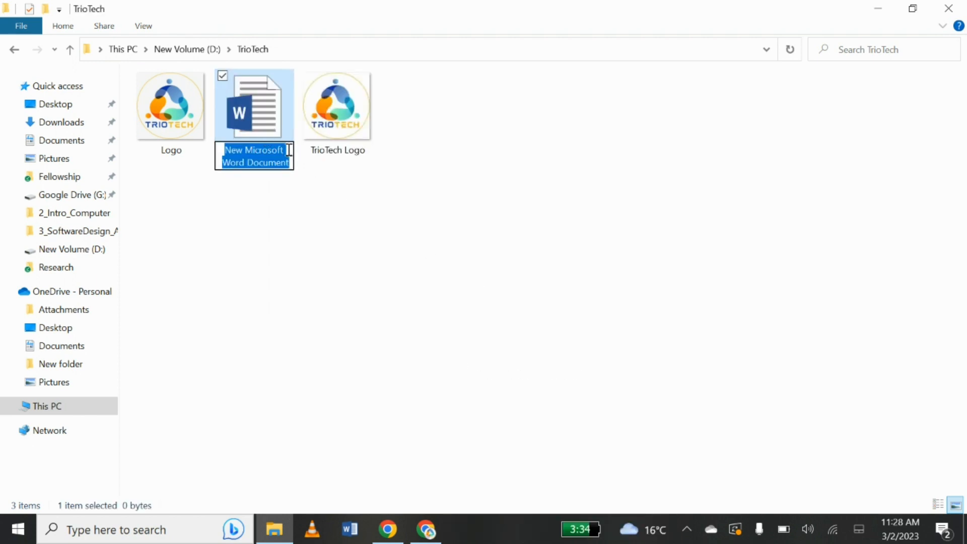
text(TrioTech)
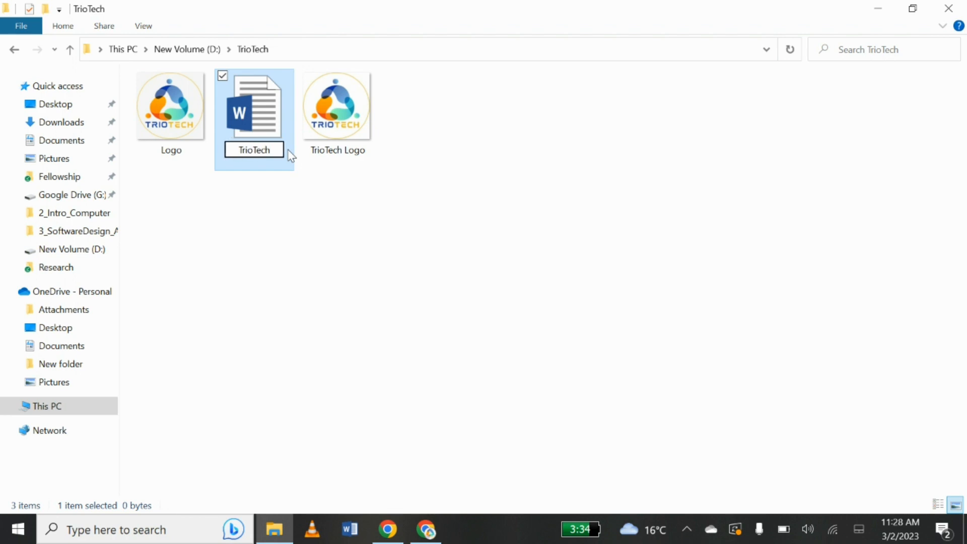
key(Return)
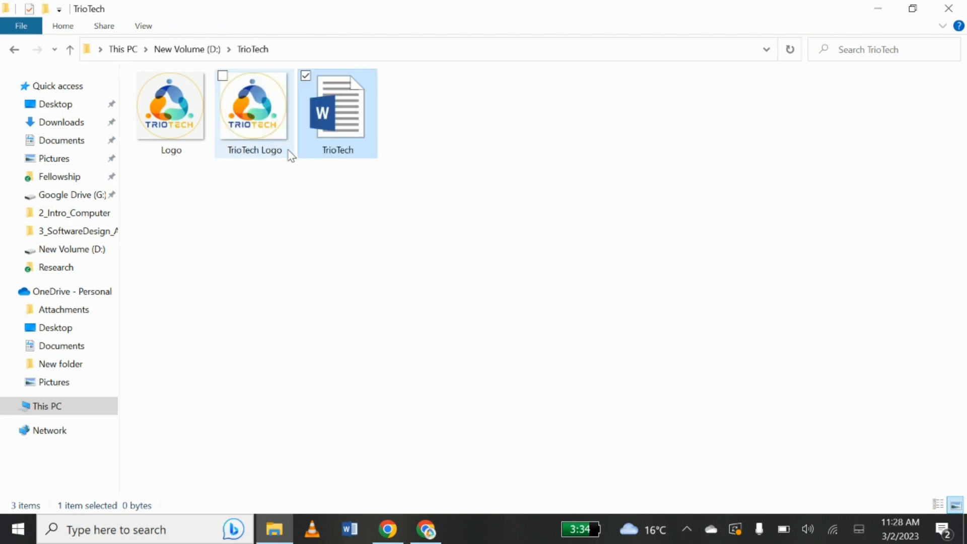
Step: Open the TrioTech document, dismiss the Office activation notice, and close the document again
double_click(352, 111)
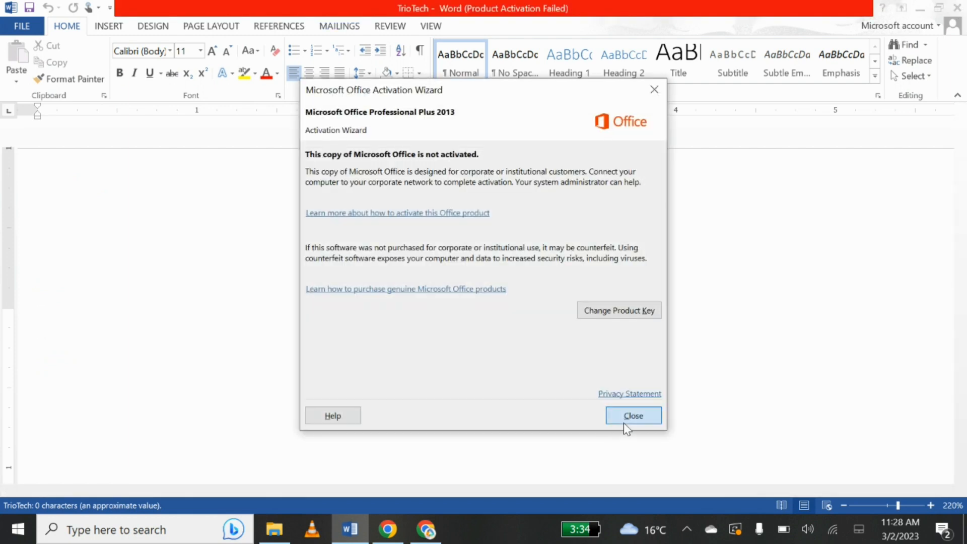
click(634, 415)
click(956, 7)
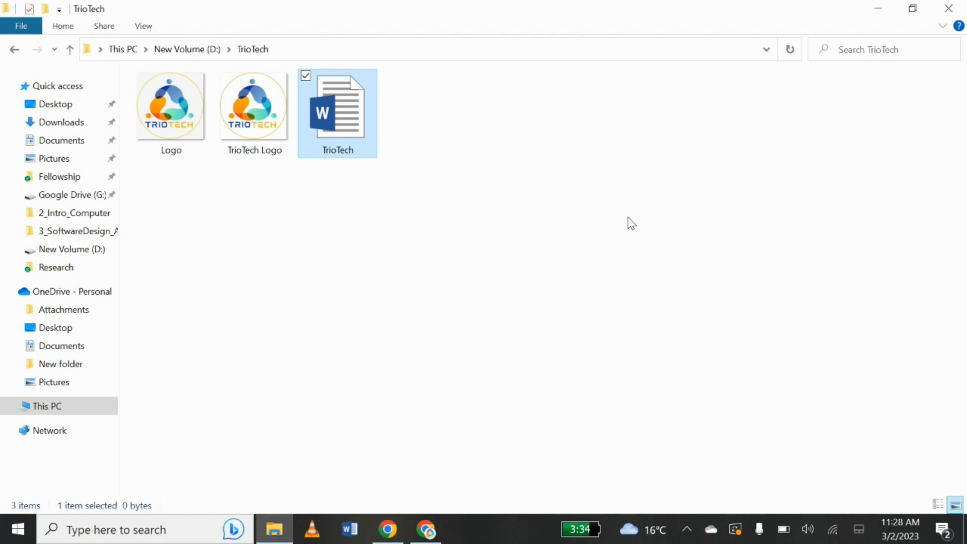
Step: Find Word 2013 by searching Windows for "word", launch it, and start a blank document past the activation notice
key(super)
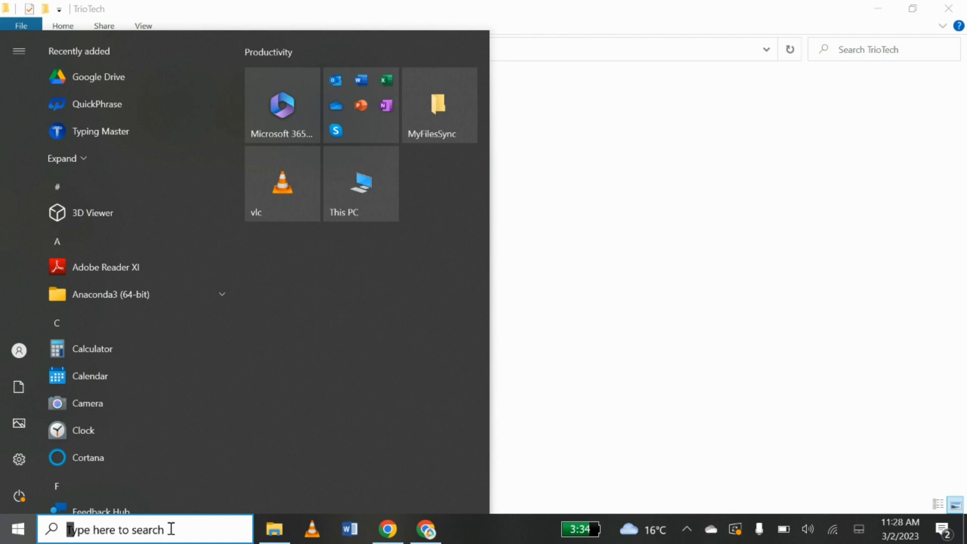
text(word)
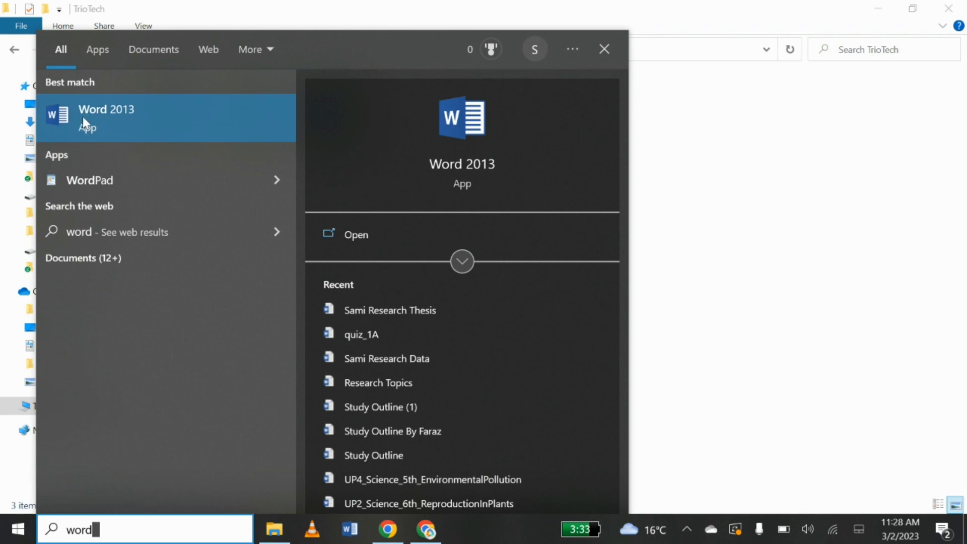
click(157, 119)
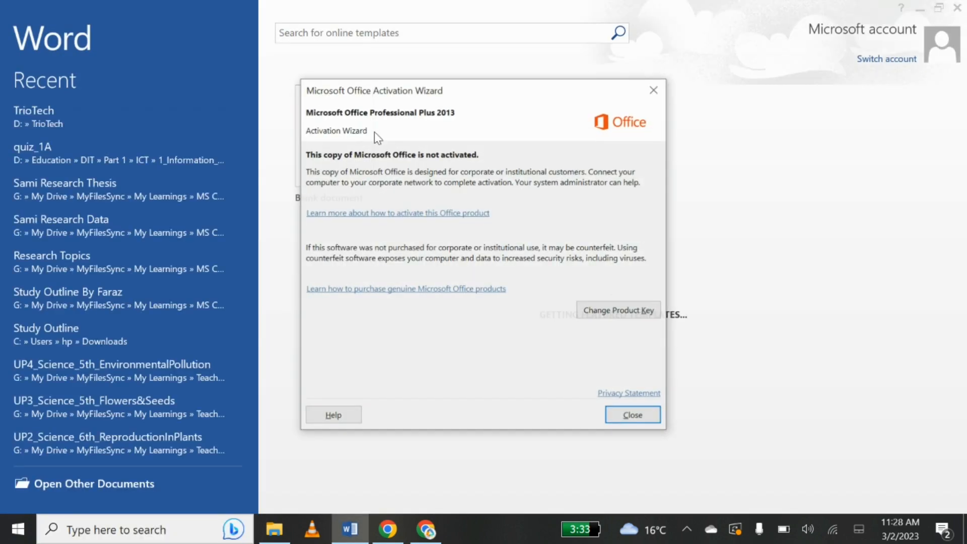
click(620, 418)
click(328, 174)
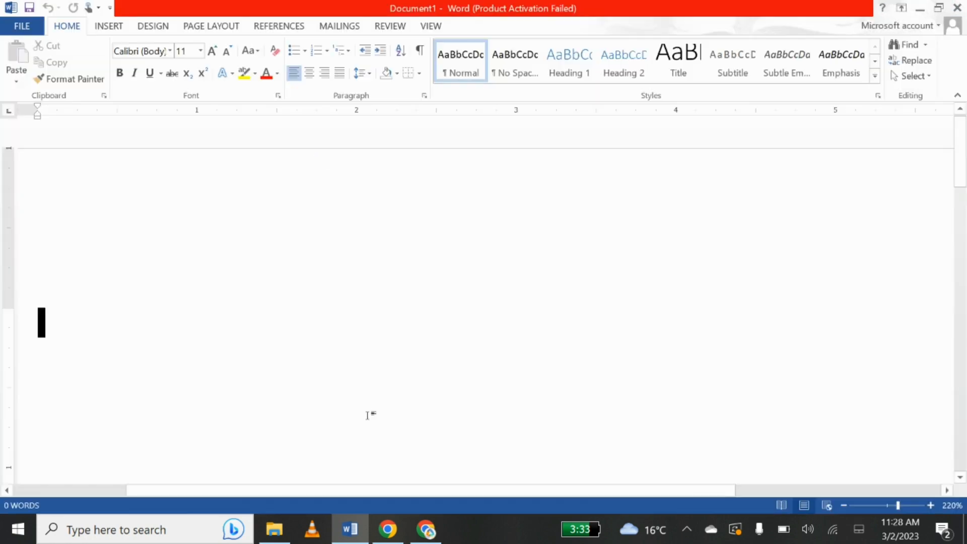
Step: Minimize the open windows, start Word by running the command winword, and open and close a blank document
click(921, 10)
click(873, 7)
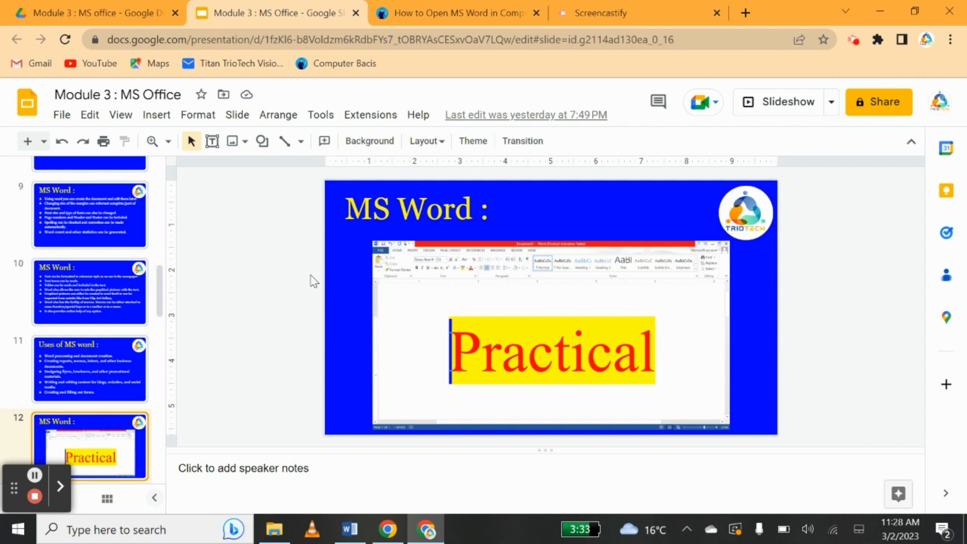
key(super+r)
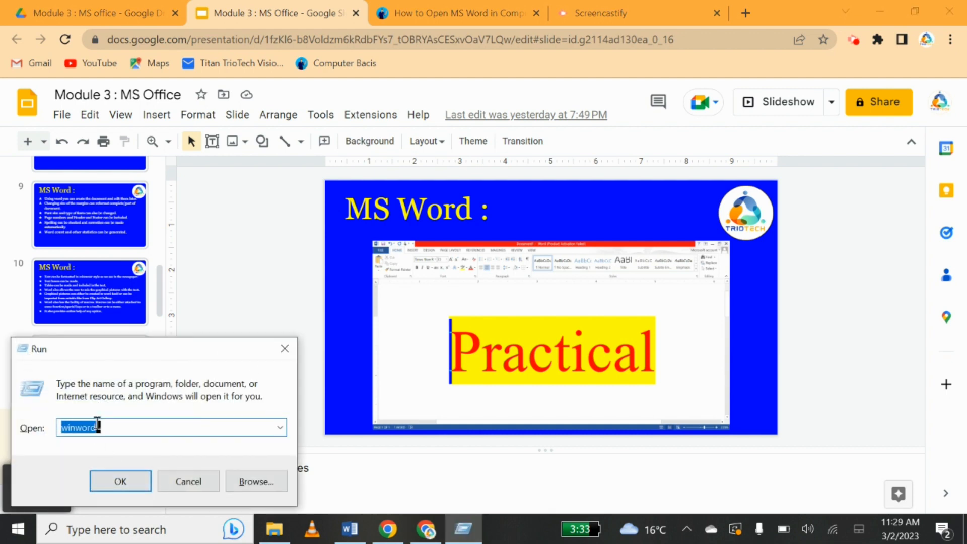
key(BackSpace)
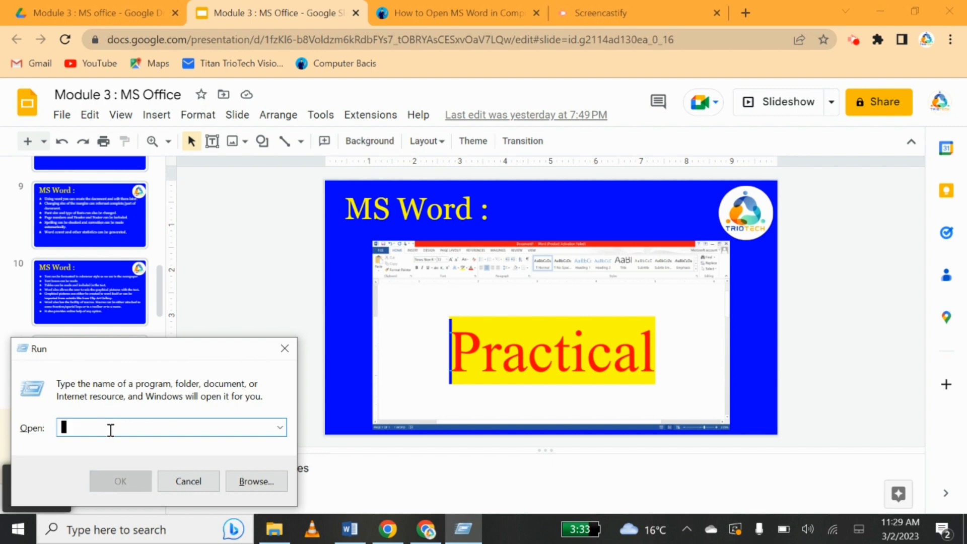
text(win)
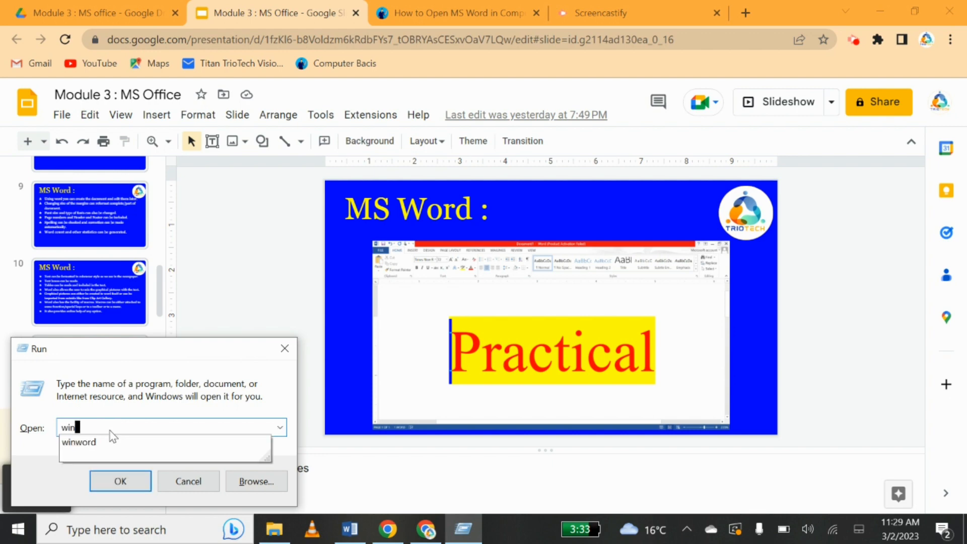
text(word)
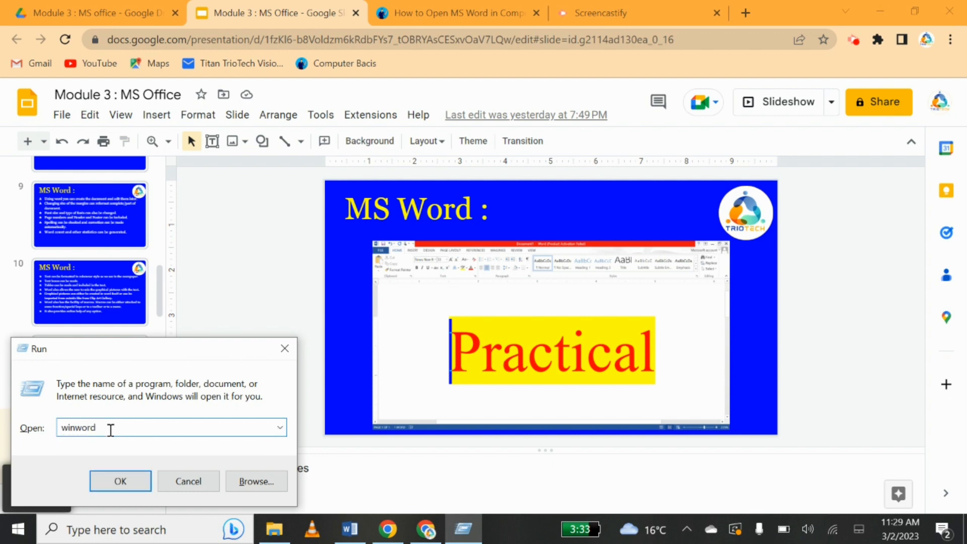
key(Return)
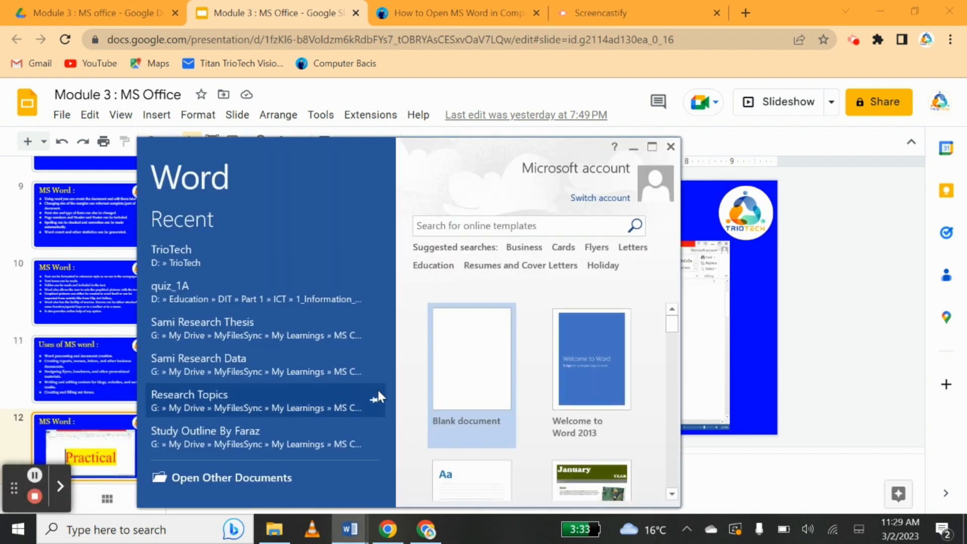
click(470, 377)
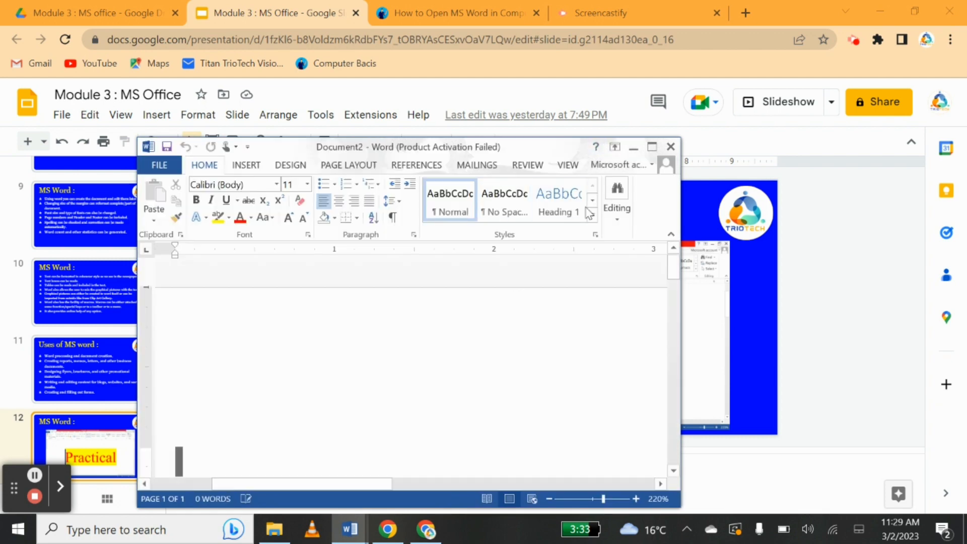
click(670, 146)
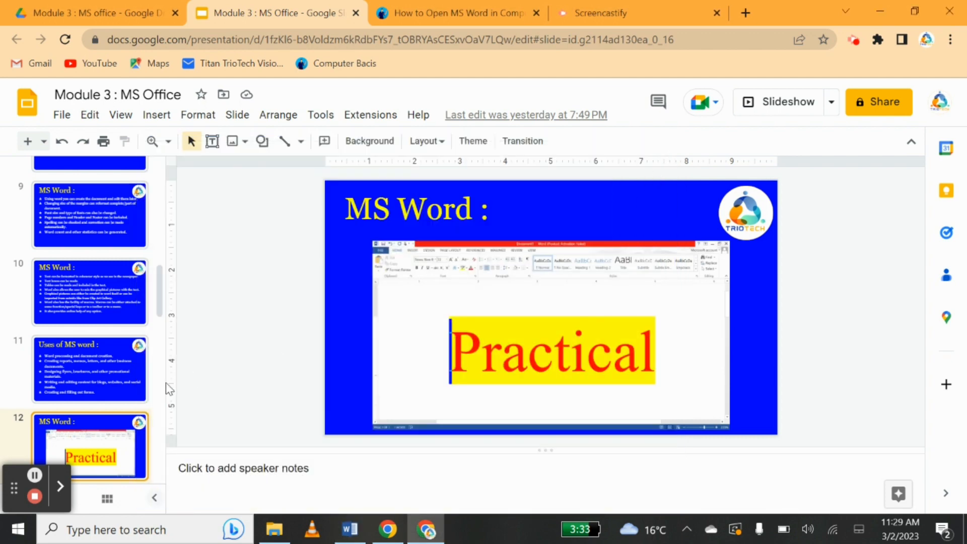
Step: Switch from the presentation to the open TrioTech document in Word
click(35, 481)
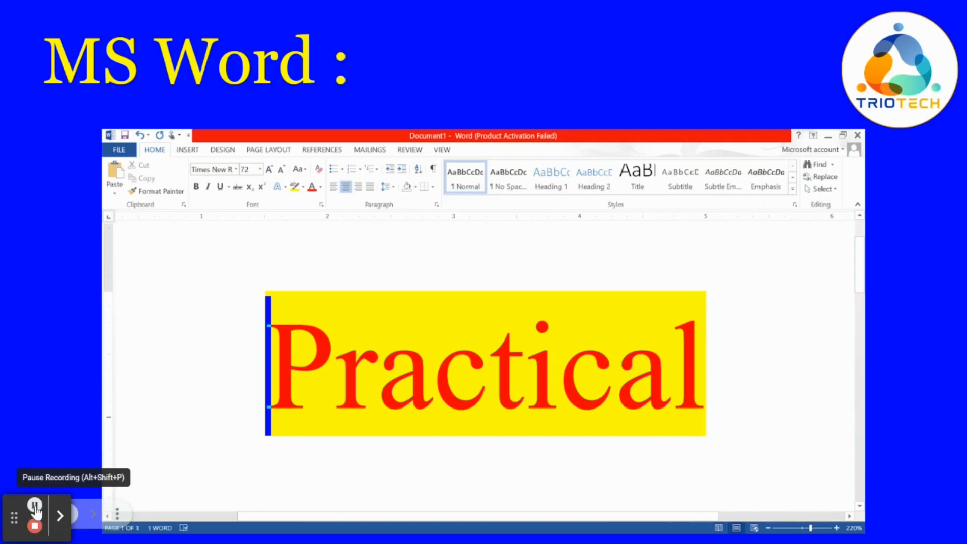
key(super+Tab)
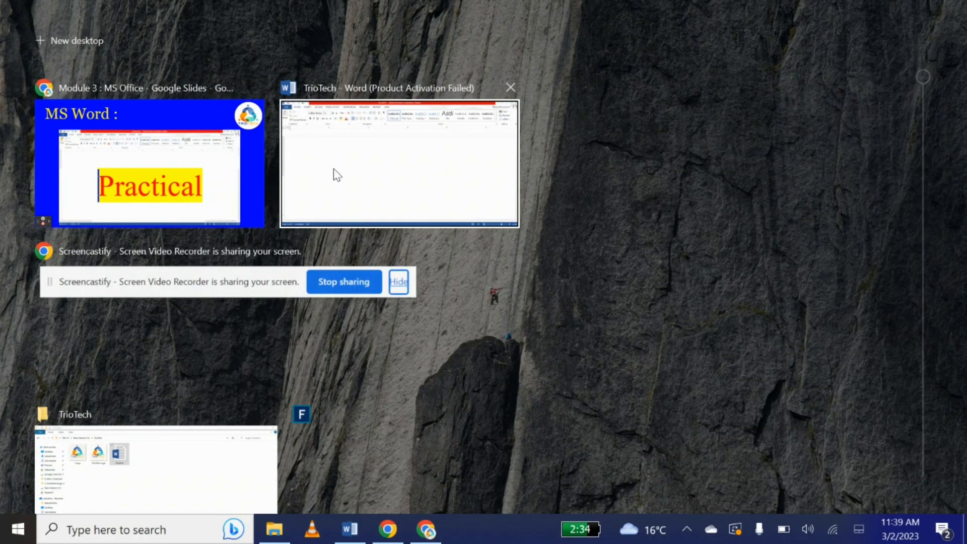
click(337, 177)
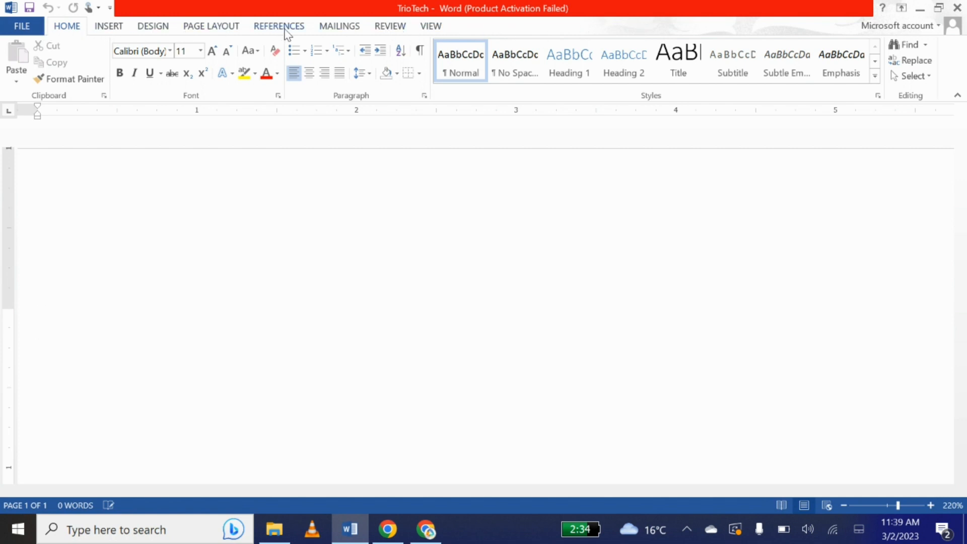
Step: Examine the Insert, Design and Home command sets available for the empty document
click(108, 26)
click(152, 27)
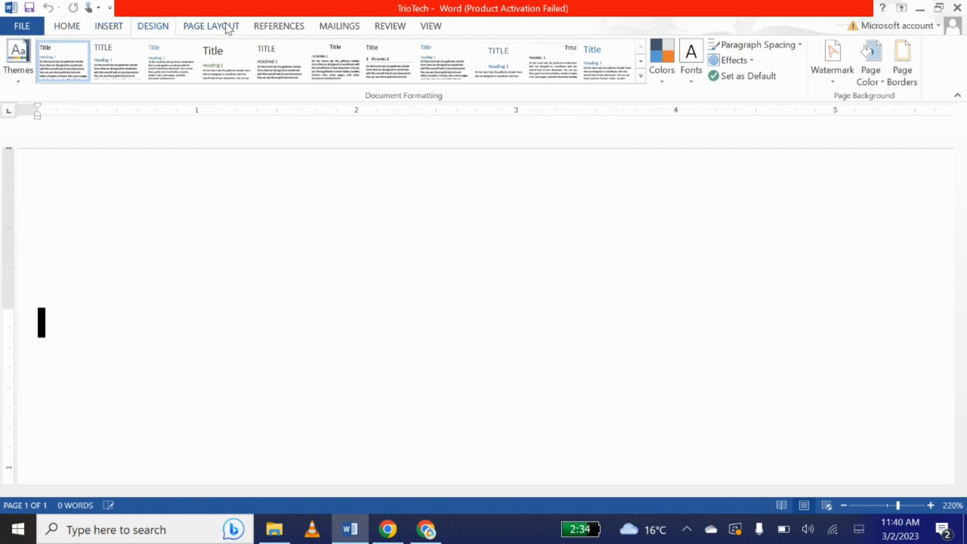
click(66, 28)
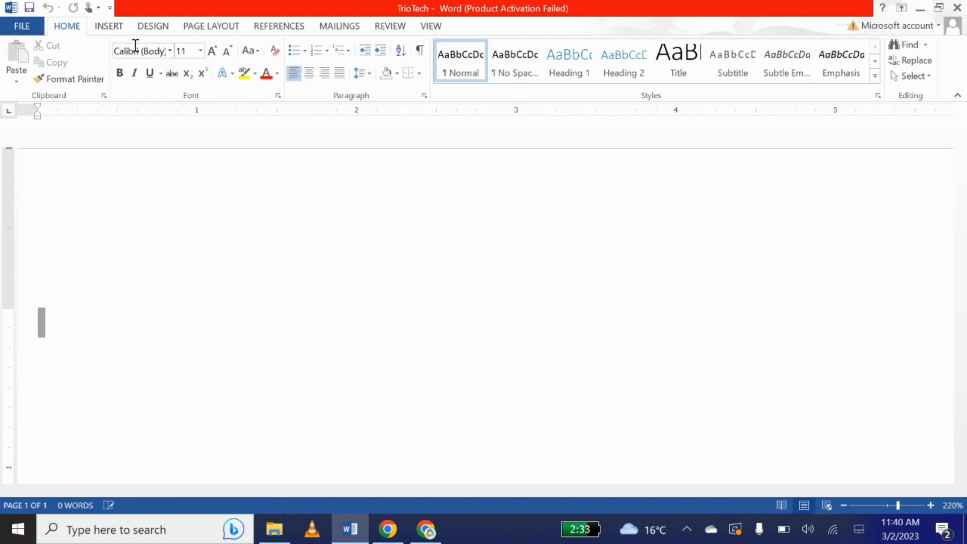
click(111, 26)
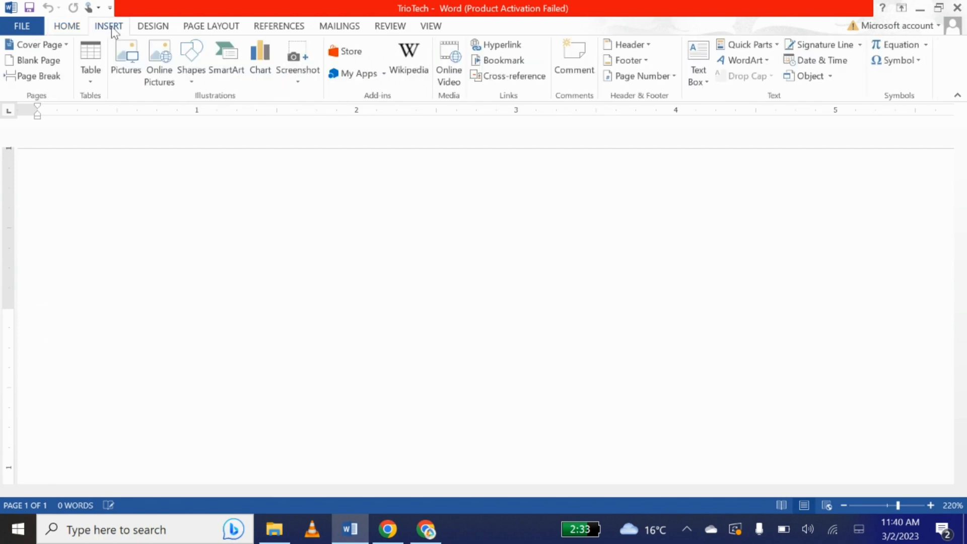
click(160, 30)
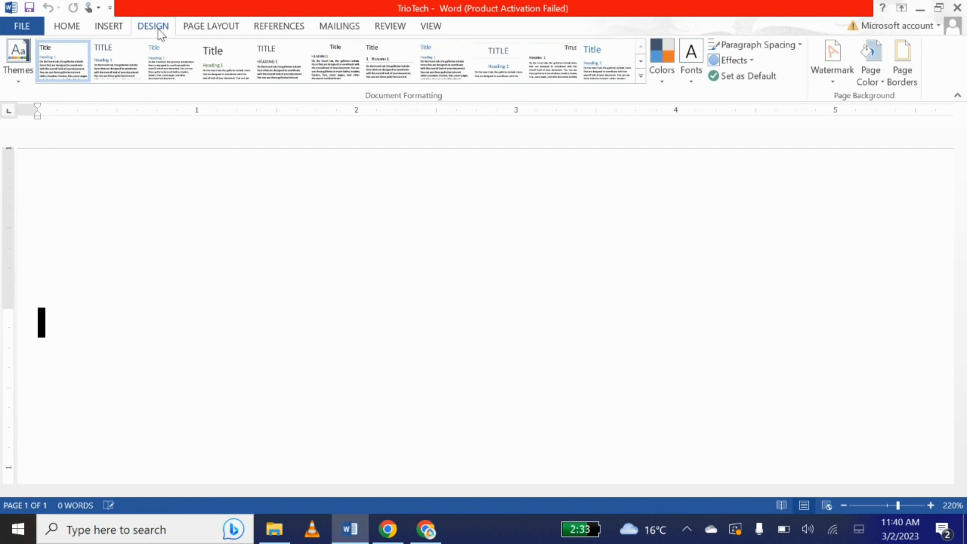
click(68, 28)
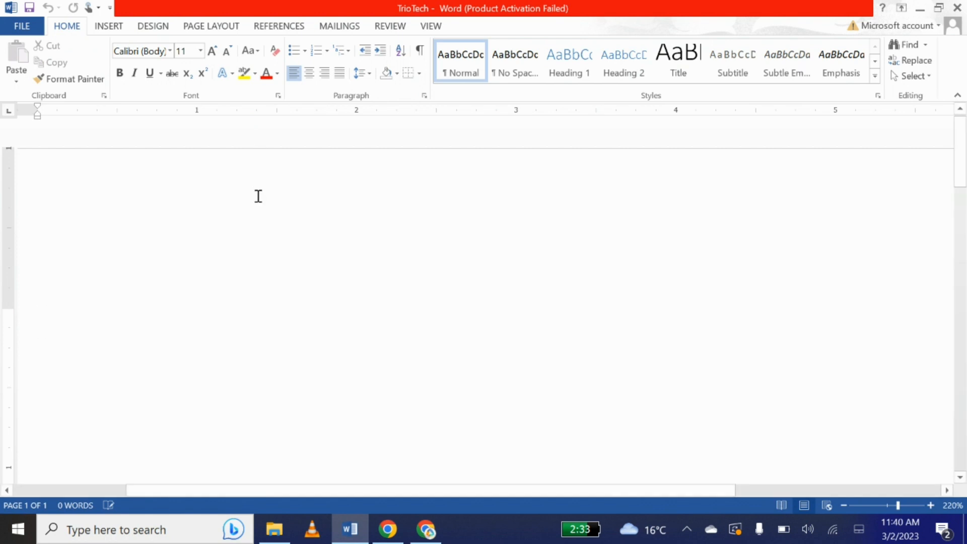
text(hell o)
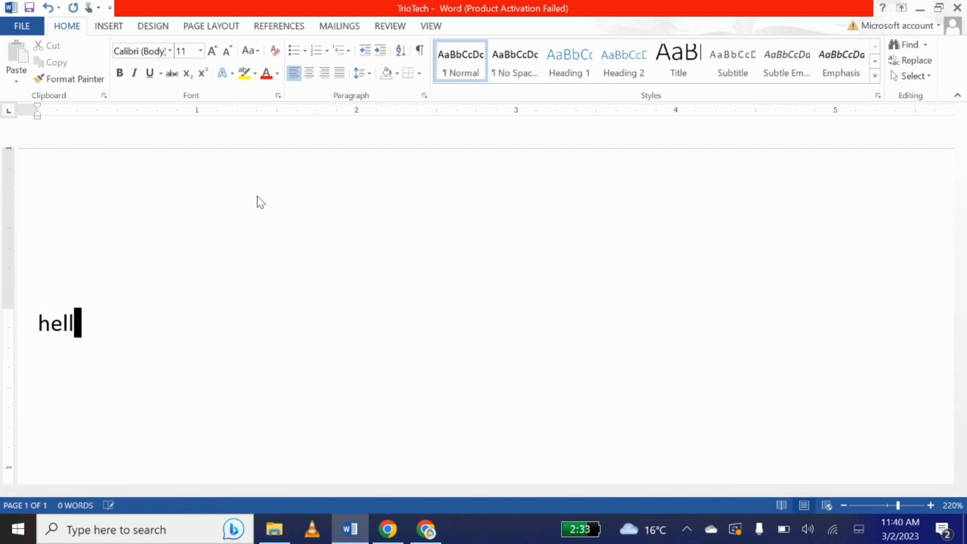
key(BackSpace)
text(t)
key(BackSpace)
key(BackSpace)
text(o)
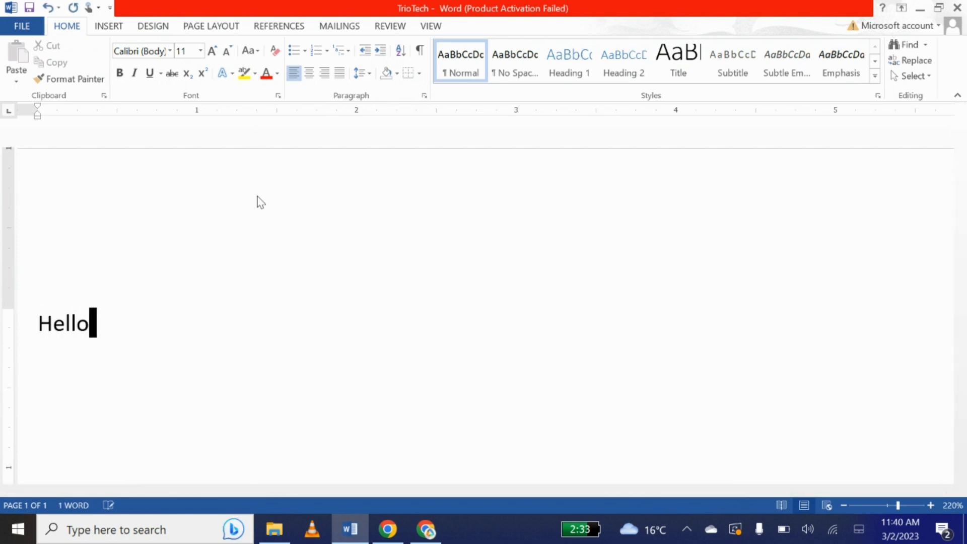
text( to the tro)
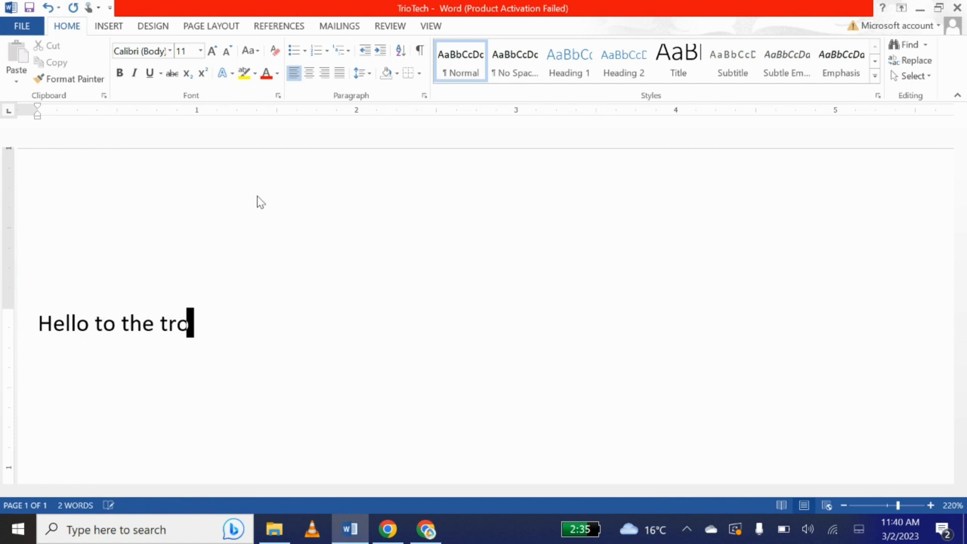
key(BackSpace)
key(BackSpace)
key(BackSpace)
key(BackSpace)
key(BackSpace)
key(BackSpace)
key(BackSpace)
key(BackSpace)
key(BackSpace)
key(BackSpace)
key(BackSpace)
key(BackSpace)
key(BackSpace)
key(BackSpace)
key(BackSpace)
key(BackSpace)
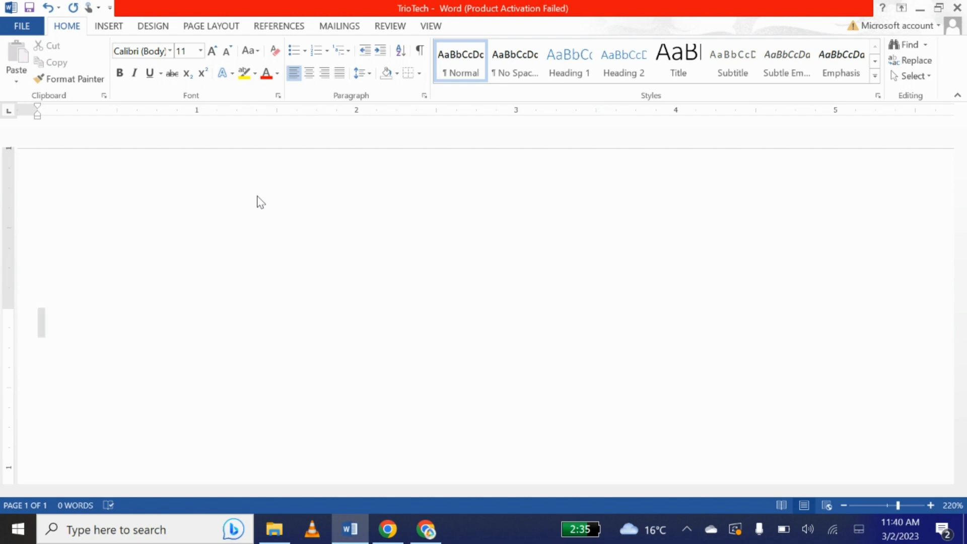
Step: Write the line "Hello to the triotech vision" in the empty document
text(hello to the )
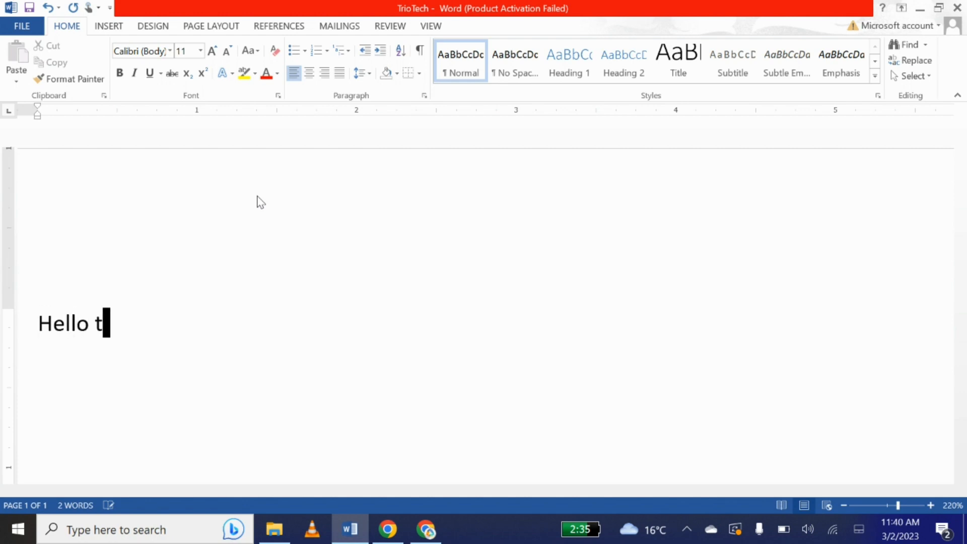
text(tr)
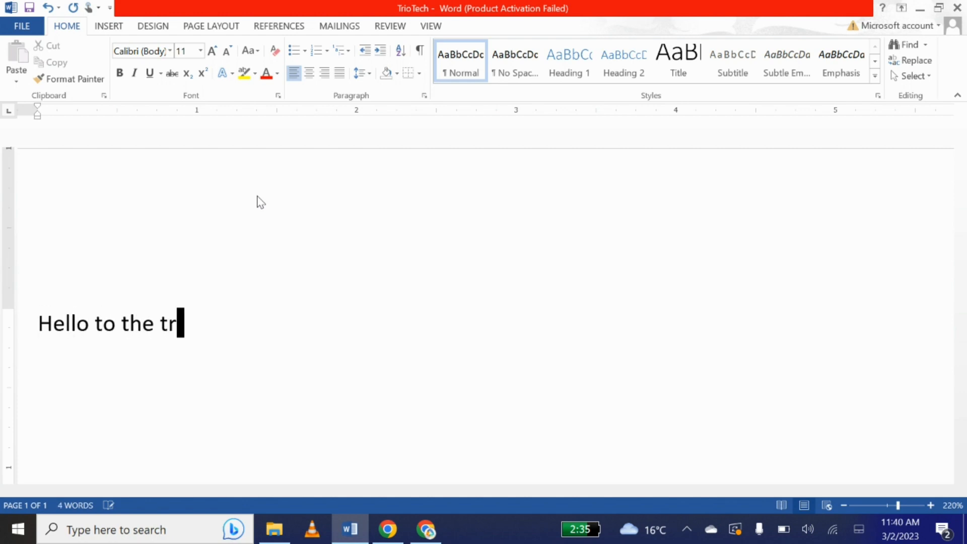
text(iotech vision)
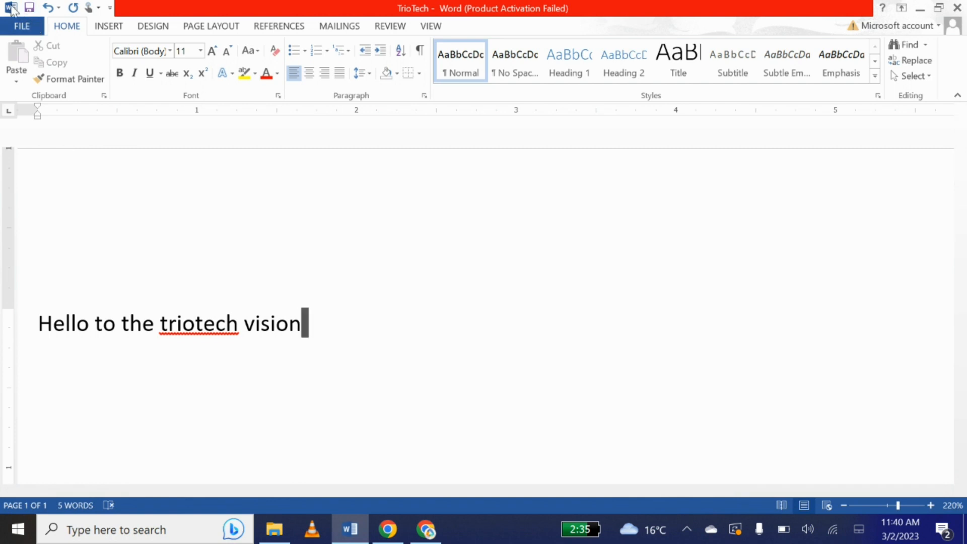
Step: Look at the Save As locations offered for the document and return to the text
click(21, 28)
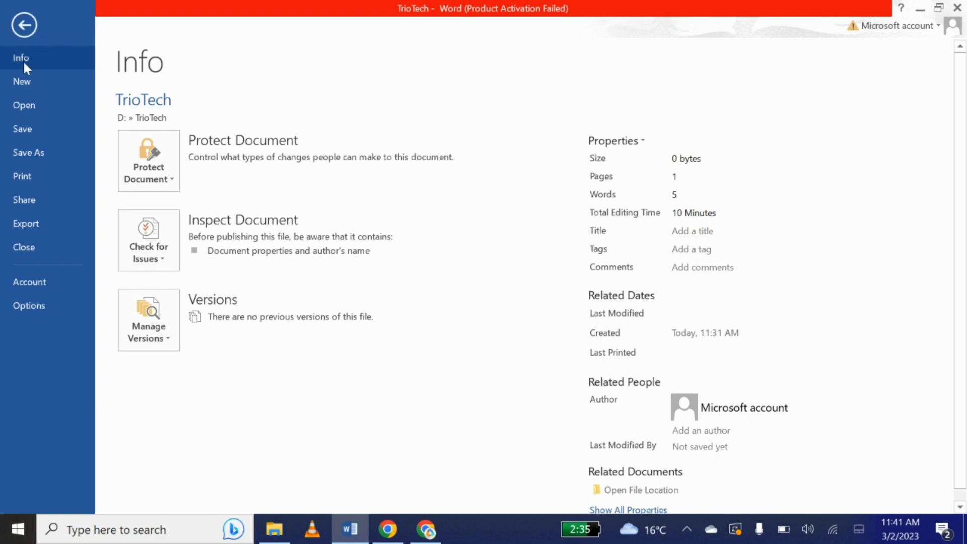
click(33, 154)
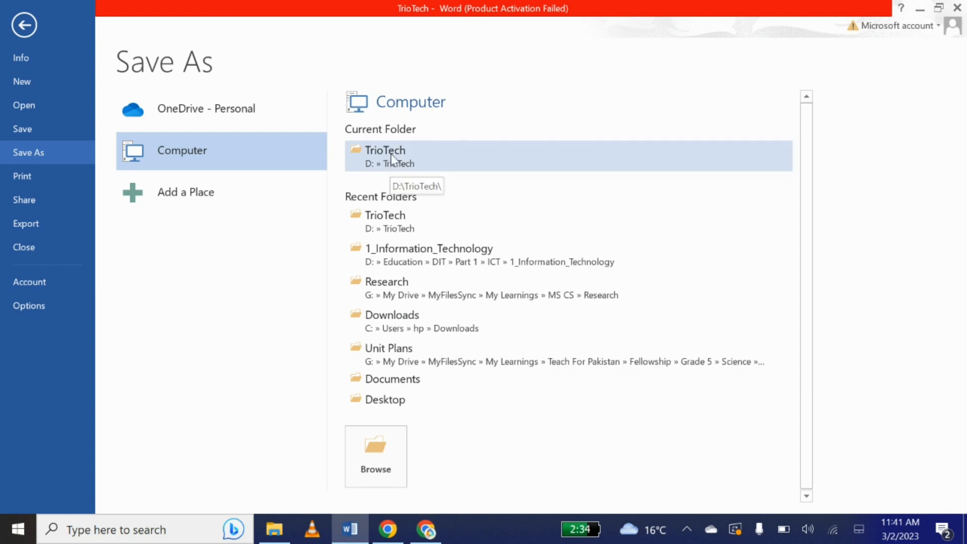
click(20, 28)
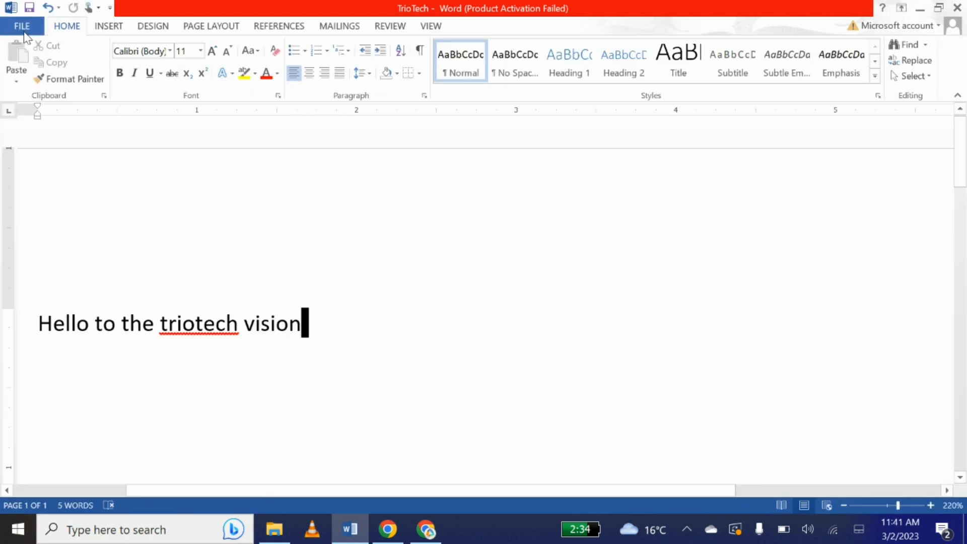
Step: Save the document, then reopen the TrioTech file from its folder on drive D and dismiss the activation wizard
key(ctrl+s)
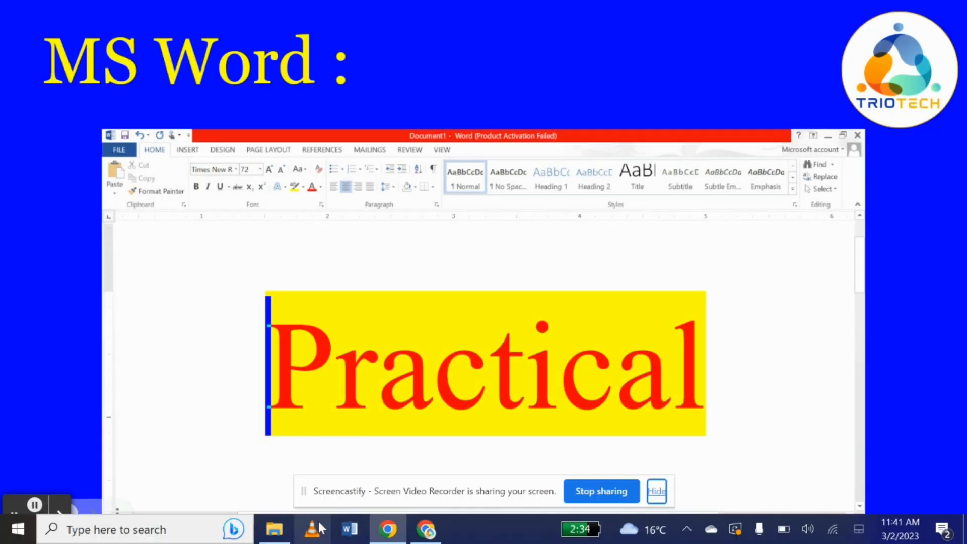
click(274, 530)
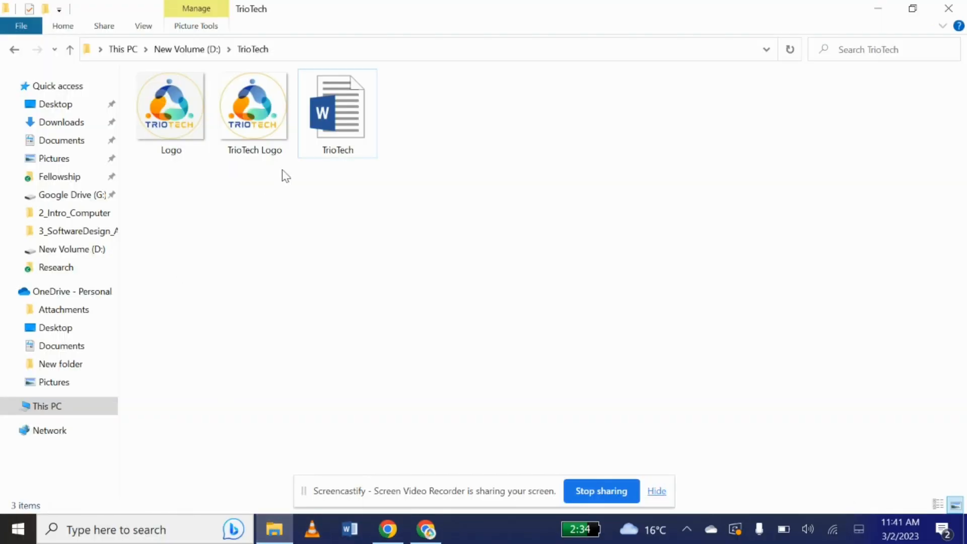
double_click(341, 118)
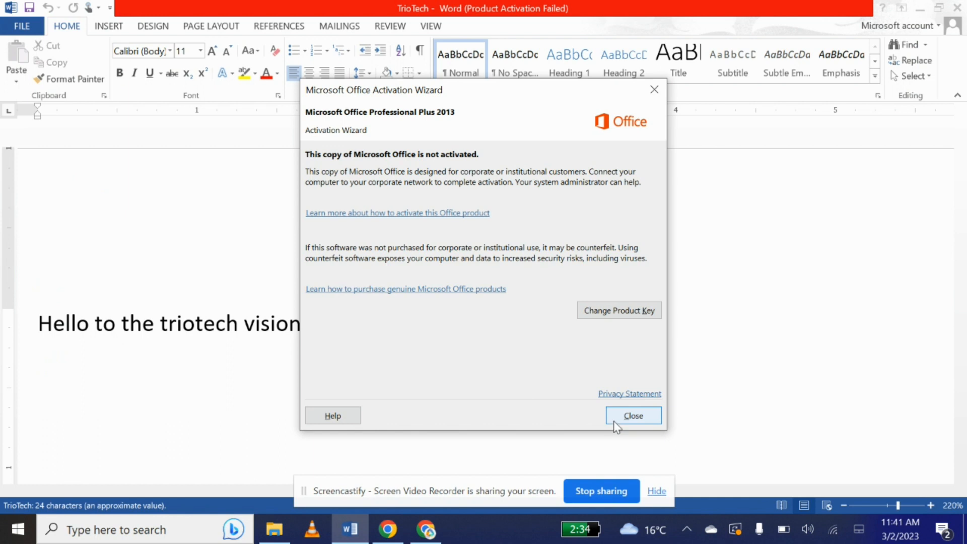
click(615, 421)
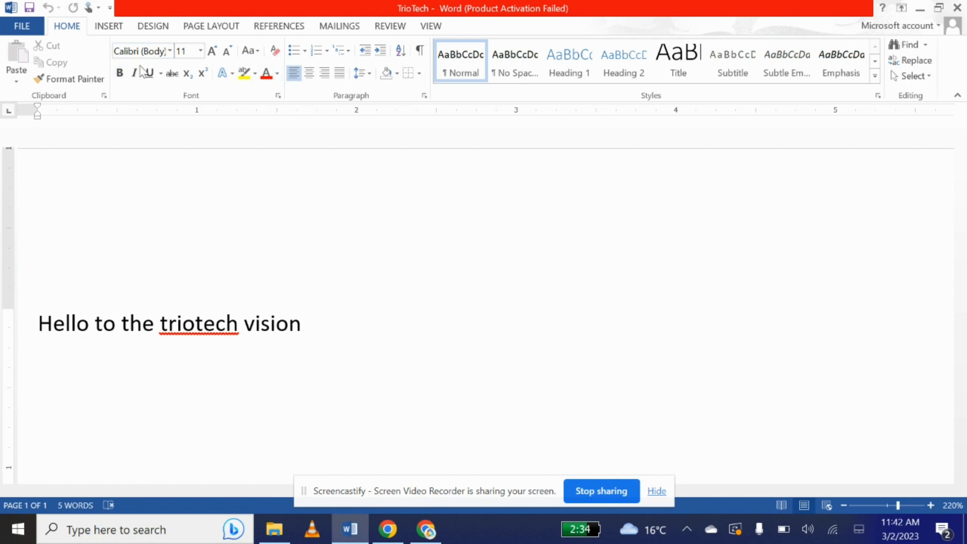
Step: Change the font of the whole "Hello to the triotech vision" line to Times New Roman
click(170, 50)
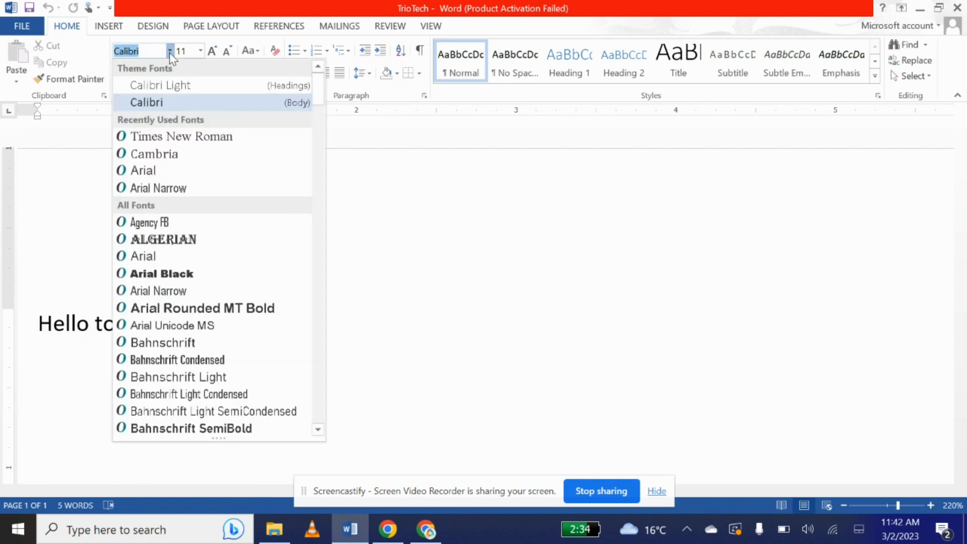
click(69, 226)
drag(305, 320, 40, 322)
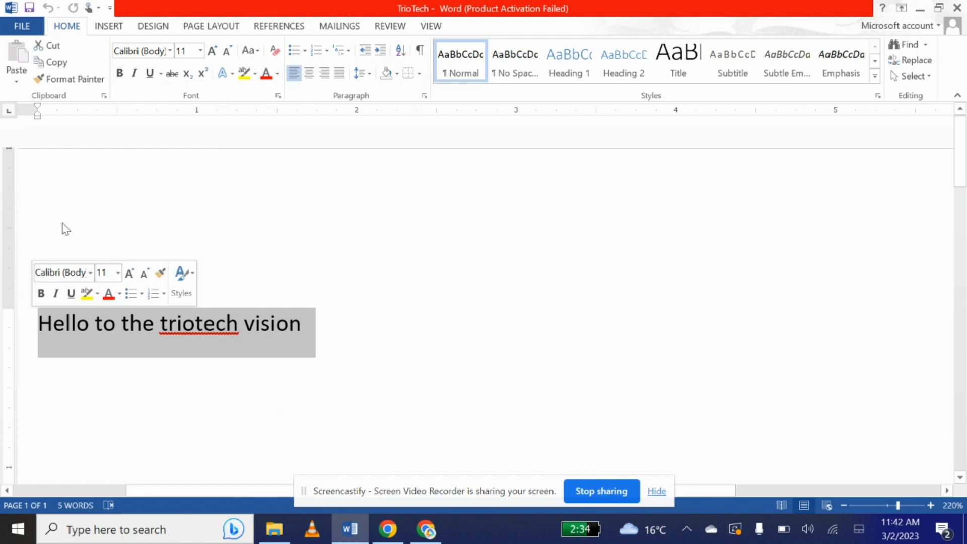
click(170, 51)
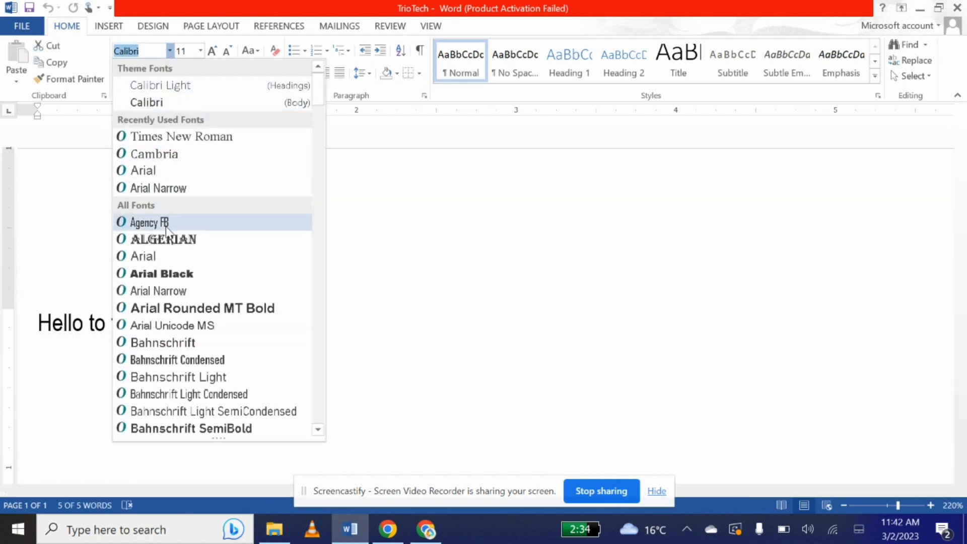
click(151, 137)
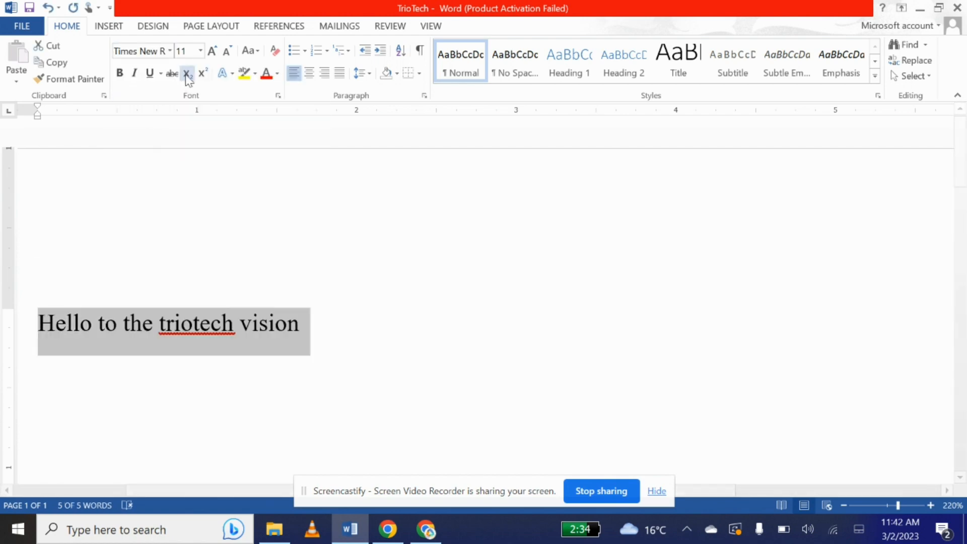
Step: Set the selected line's font size to 36, enlarge it to 48, and shrink it stepwise to 24
click(200, 51)
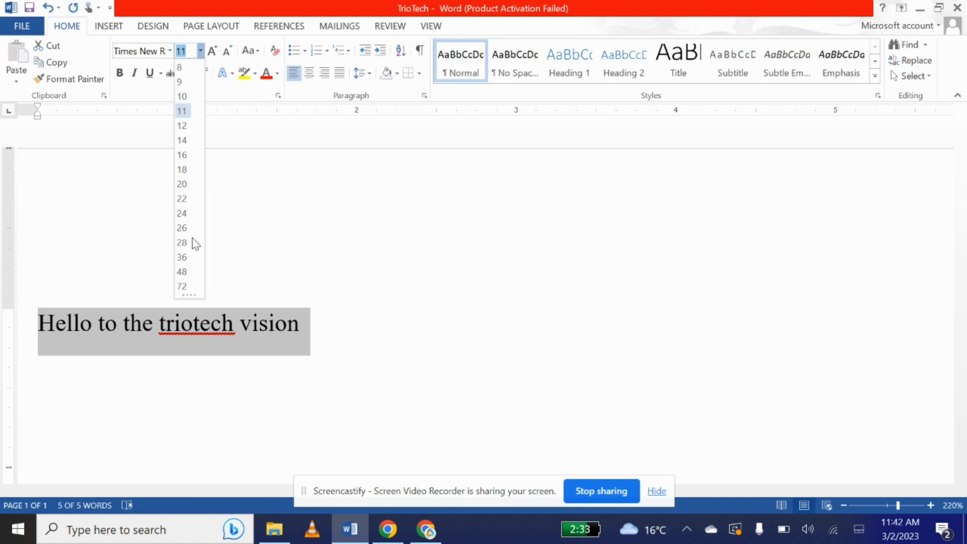
click(183, 257)
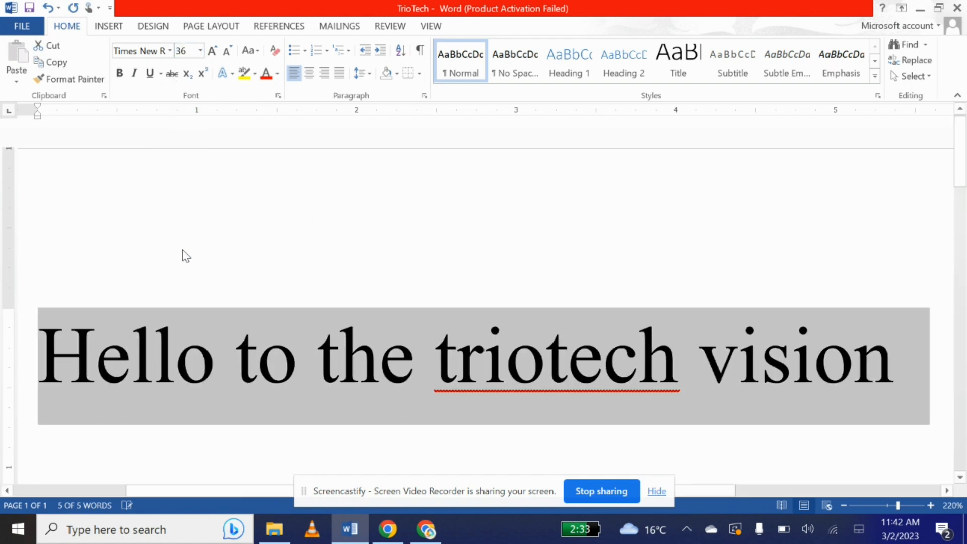
click(218, 56)
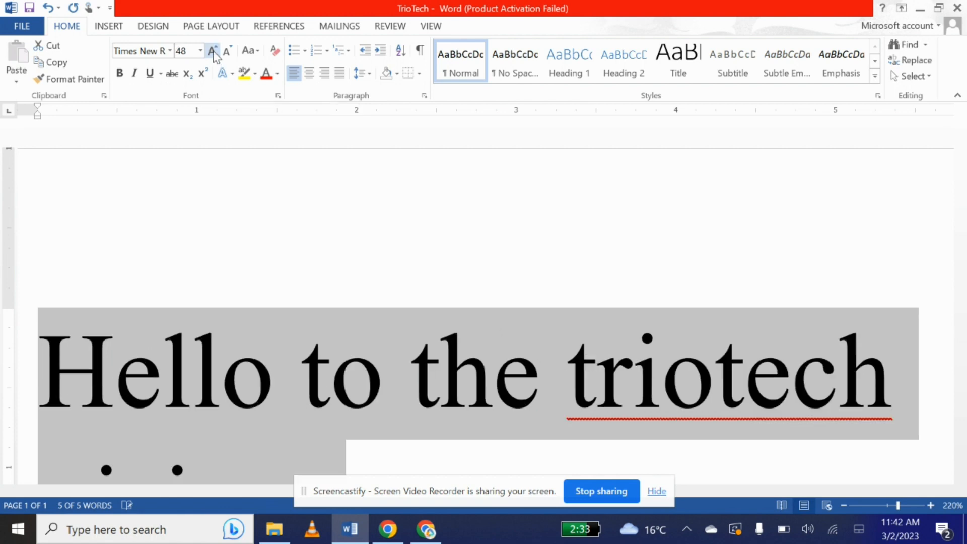
click(228, 53)
click(227, 52)
click(227, 52)
click(227, 52)
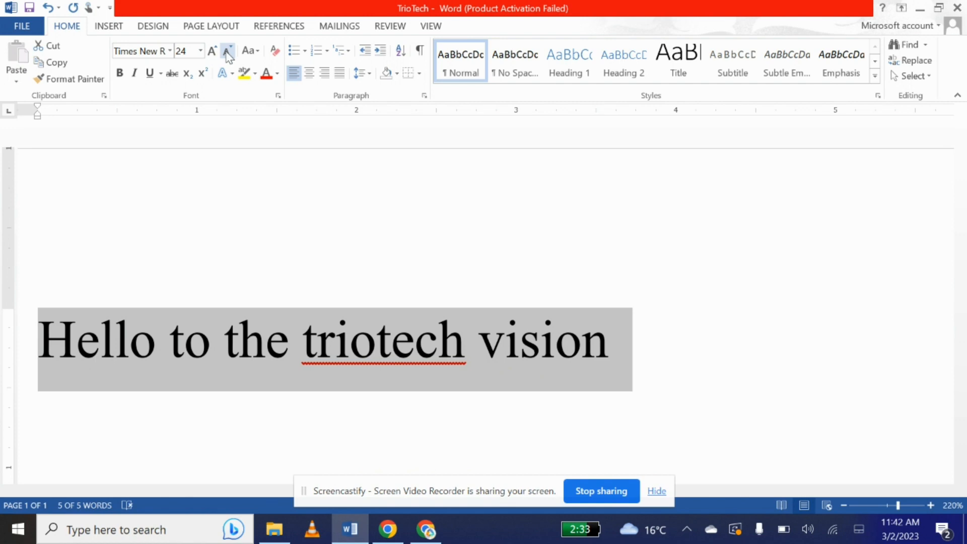
Step: Convert the selected line to UPPERCASE and then to Capitalize Each Word
click(254, 56)
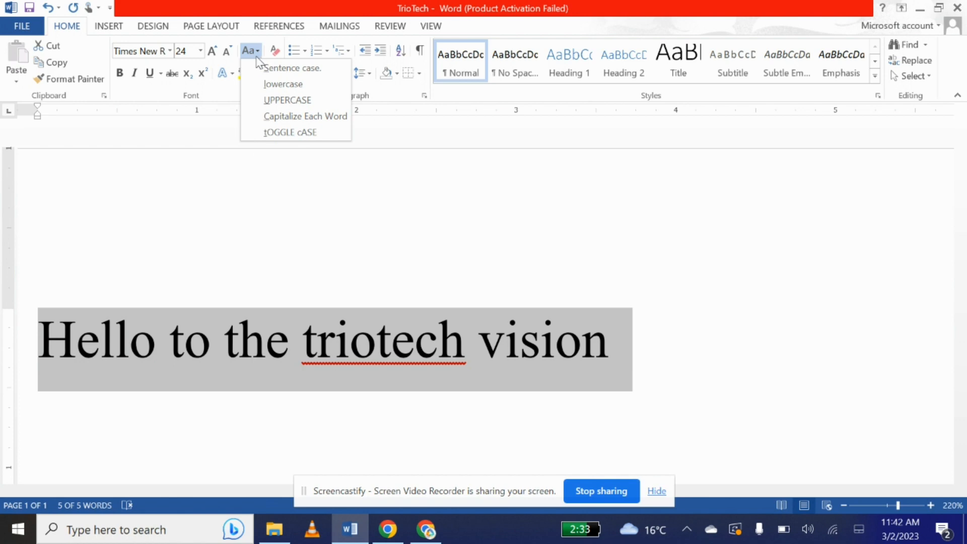
click(265, 100)
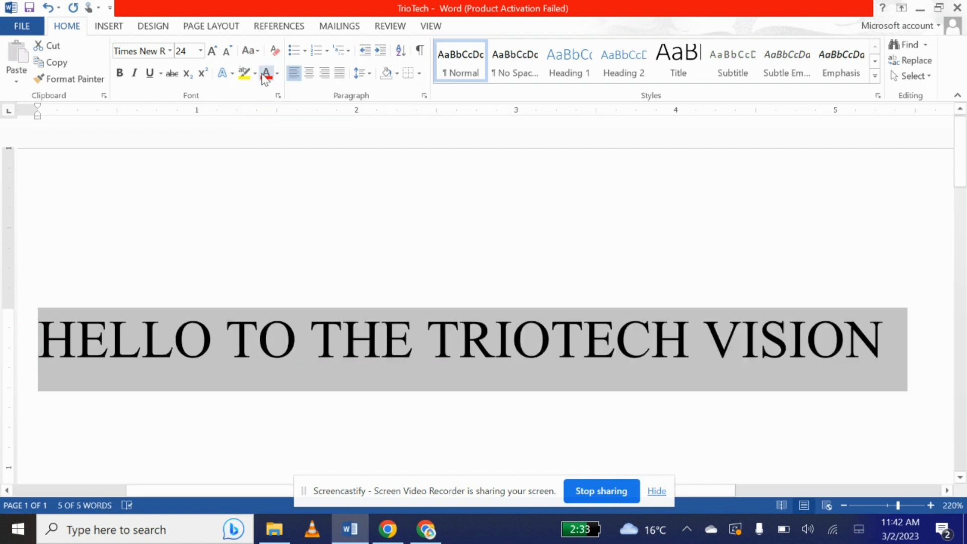
click(254, 52)
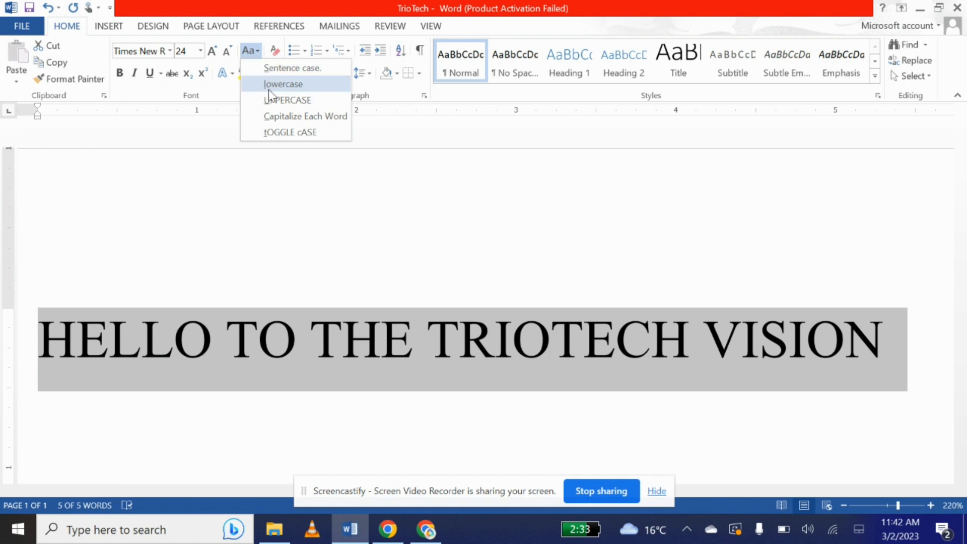
click(276, 116)
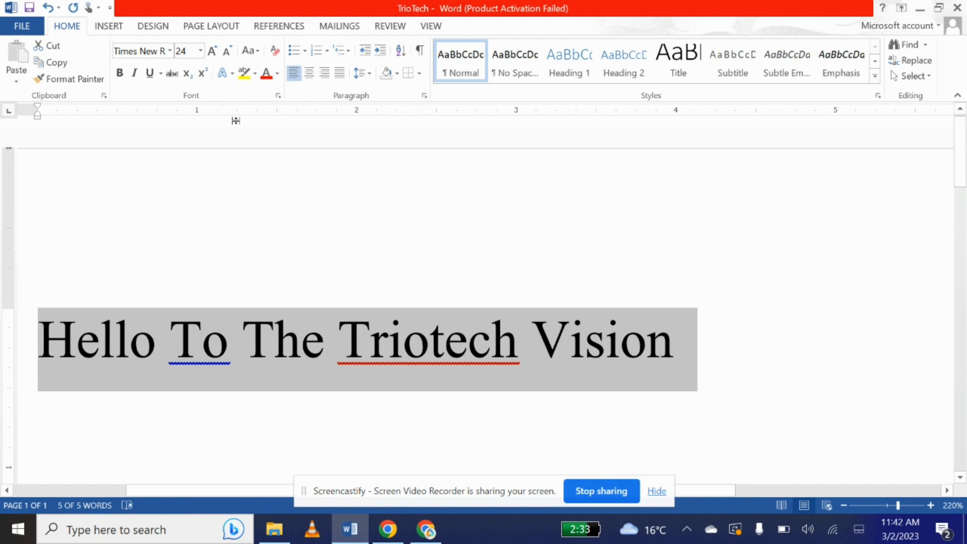
Step: Format the selected line as bold, italic and underlined, toggling bold and italic off and on as a demonstration
click(120, 73)
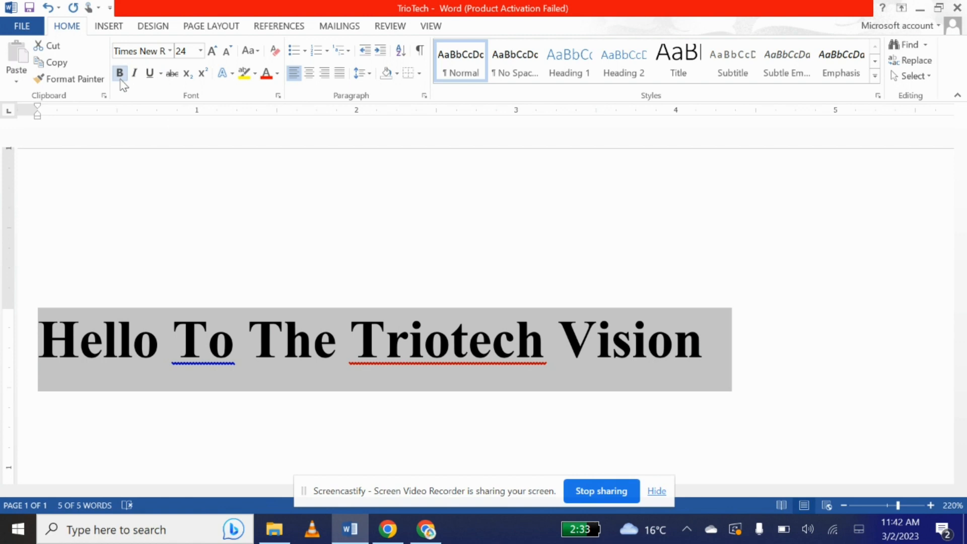
click(121, 81)
click(121, 80)
key(ctrl+i)
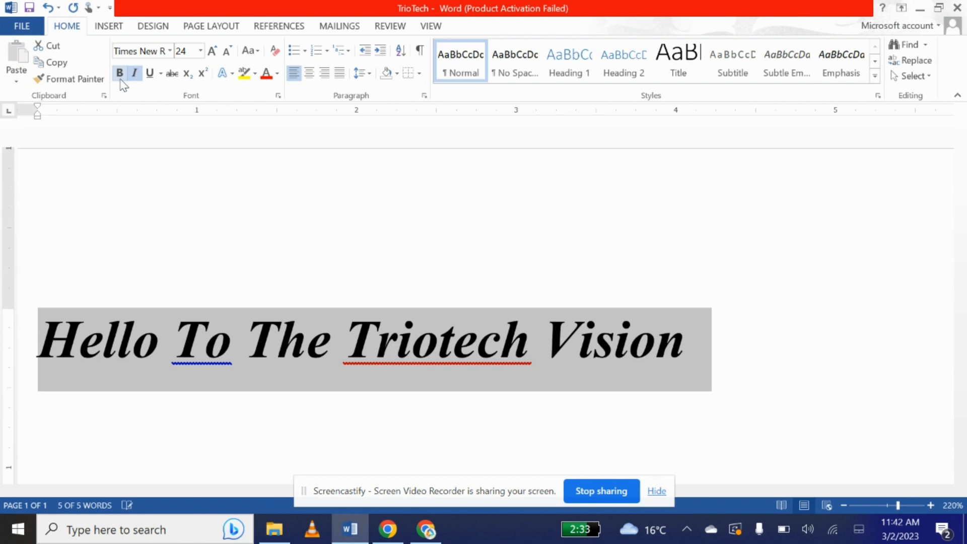
click(134, 77)
click(134, 79)
click(150, 73)
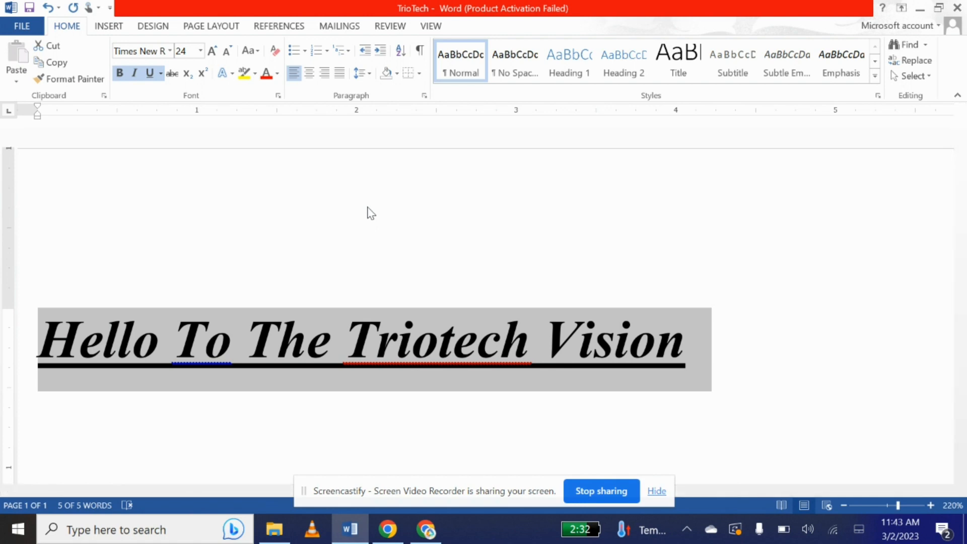
Step: Demonstrate centre, left and right alignment on the selected line, finishing with it centred
click(308, 73)
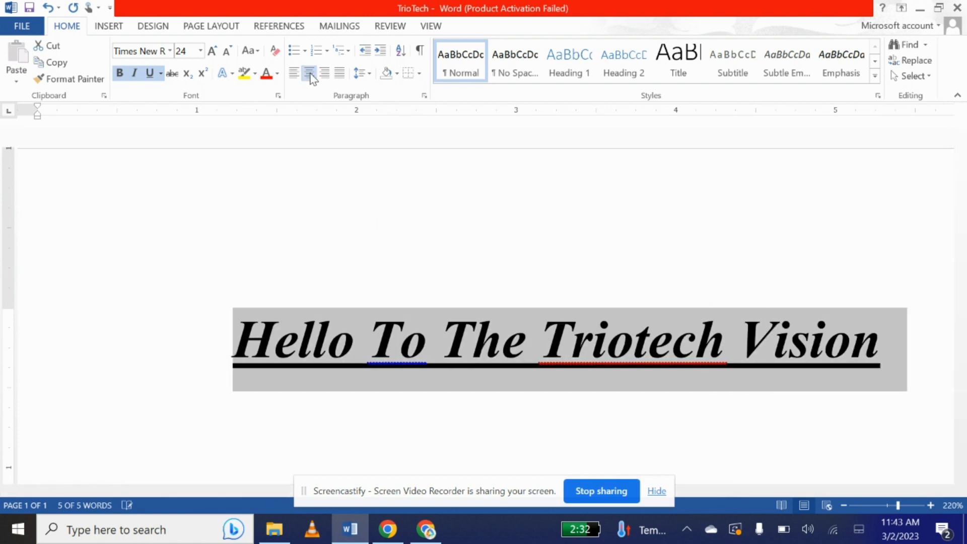
click(294, 73)
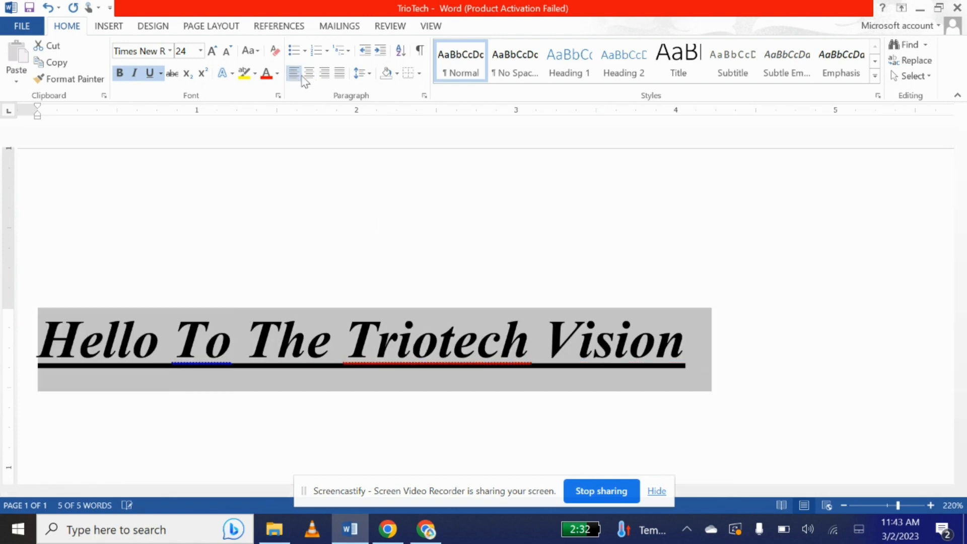
click(310, 76)
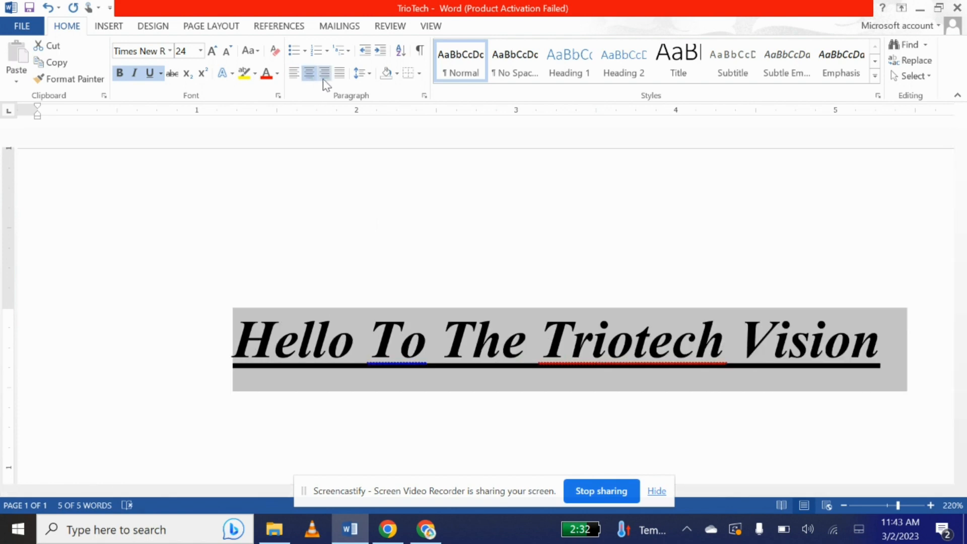
click(325, 81)
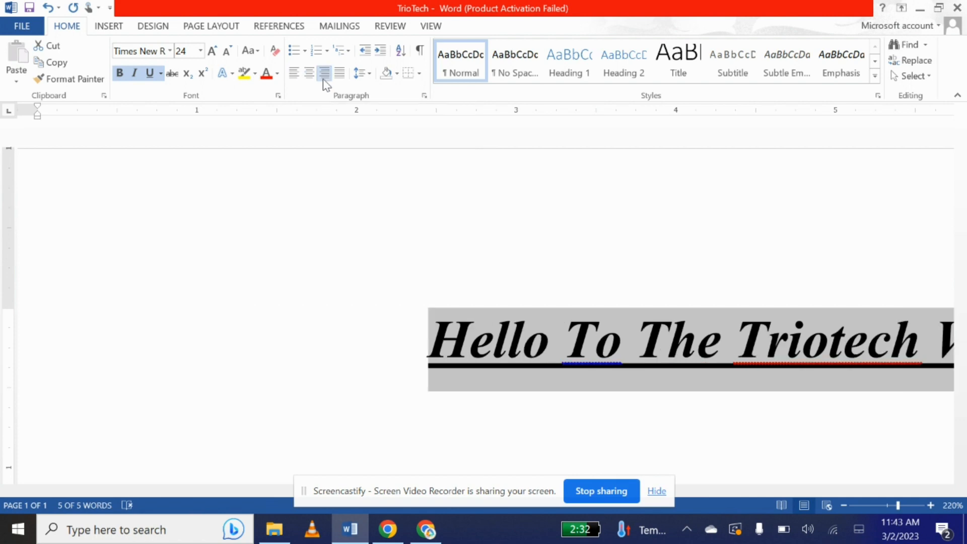
click(311, 80)
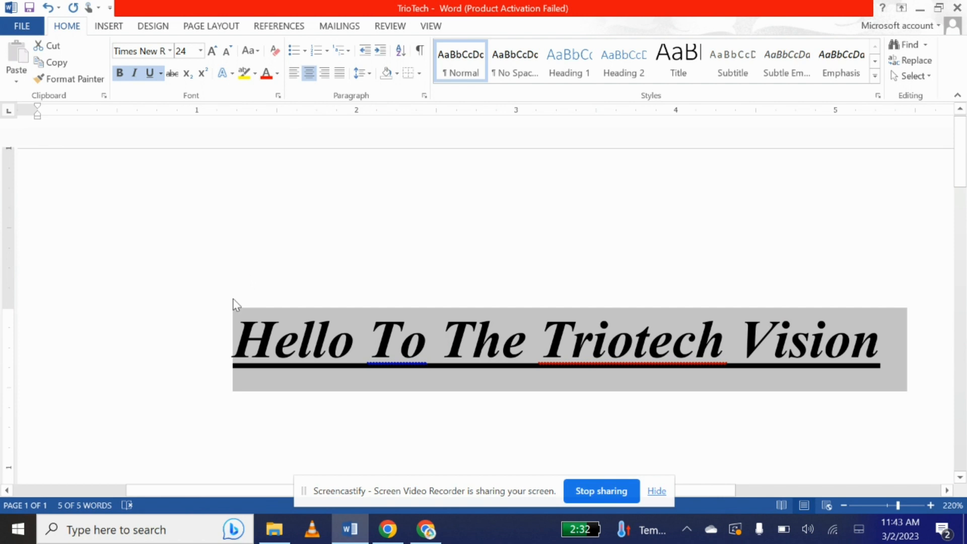
Step: Add an arrowhead bullet to the start of the line and view the available numbering formats without applying one
click(232, 321)
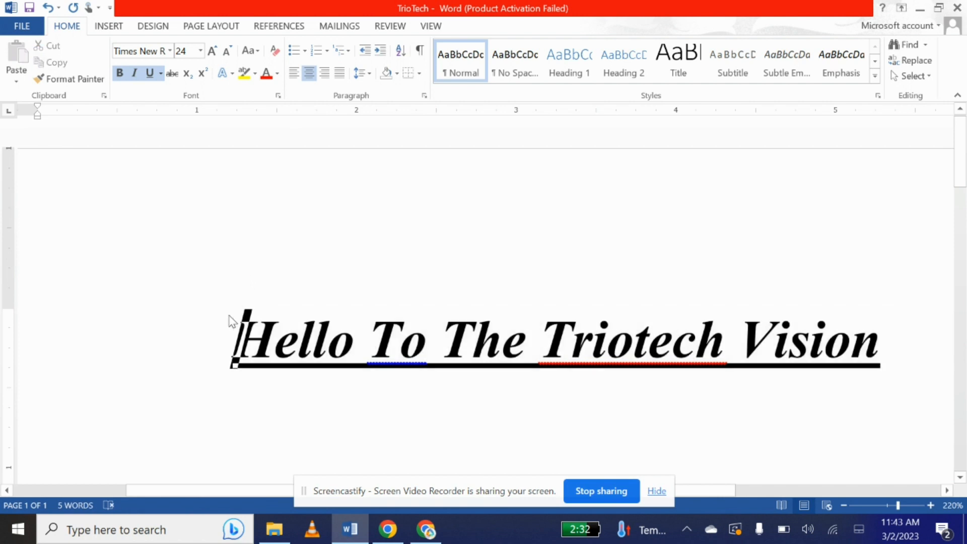
click(304, 50)
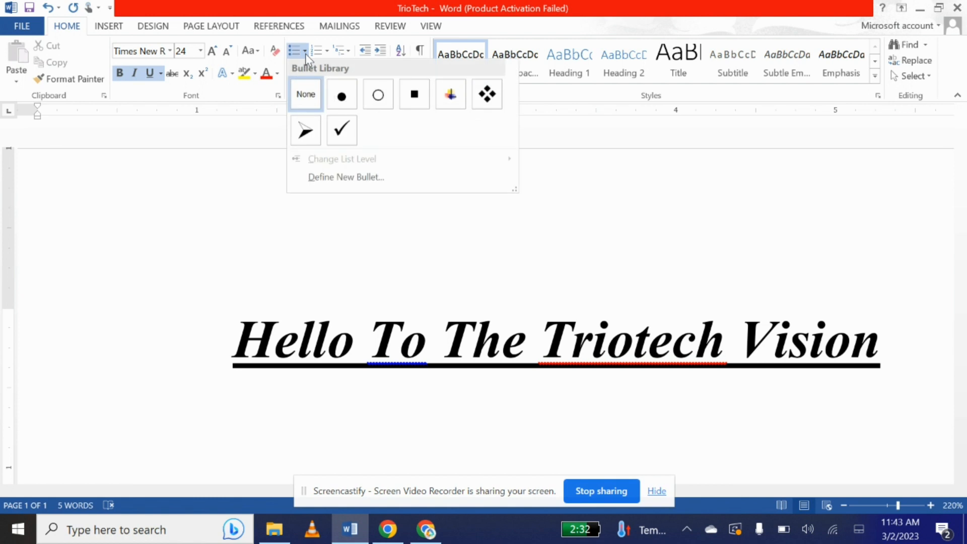
click(306, 131)
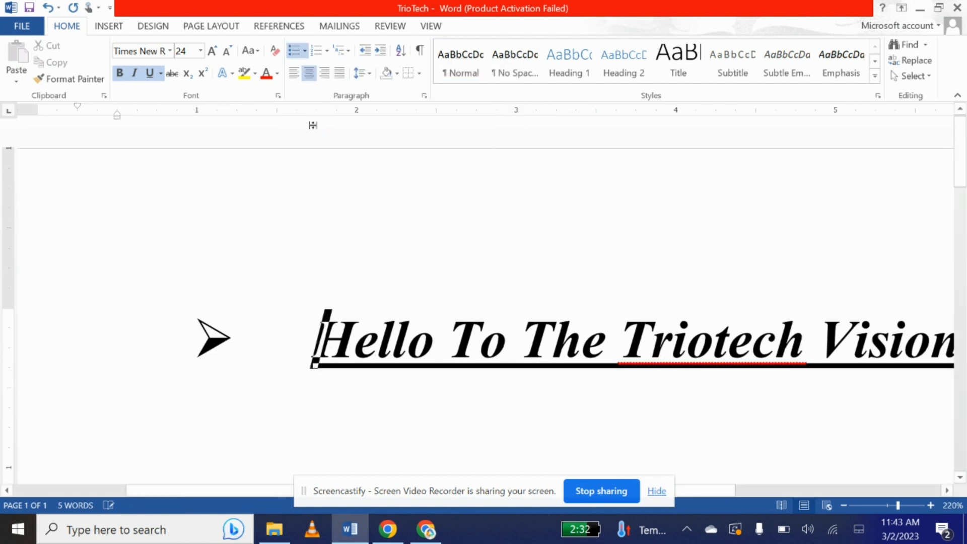
click(327, 51)
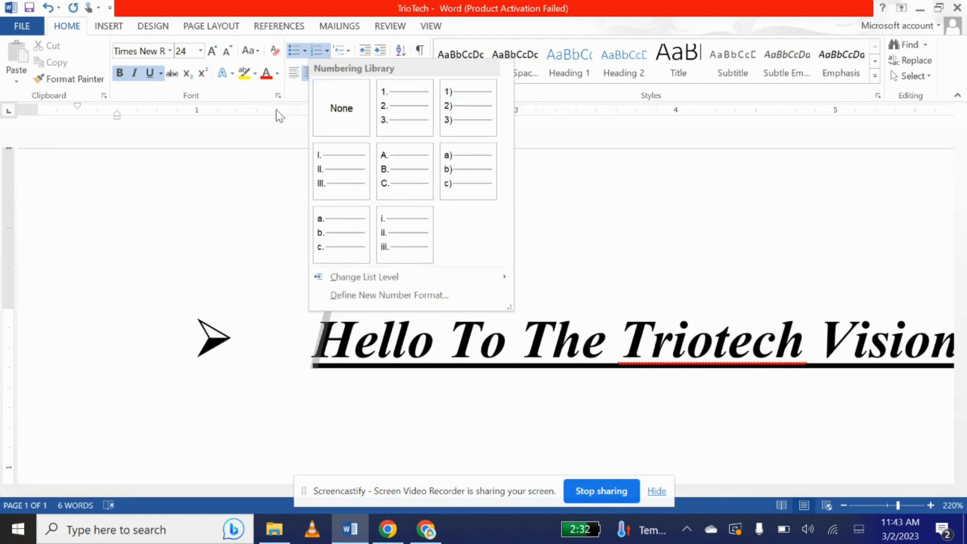
click(216, 177)
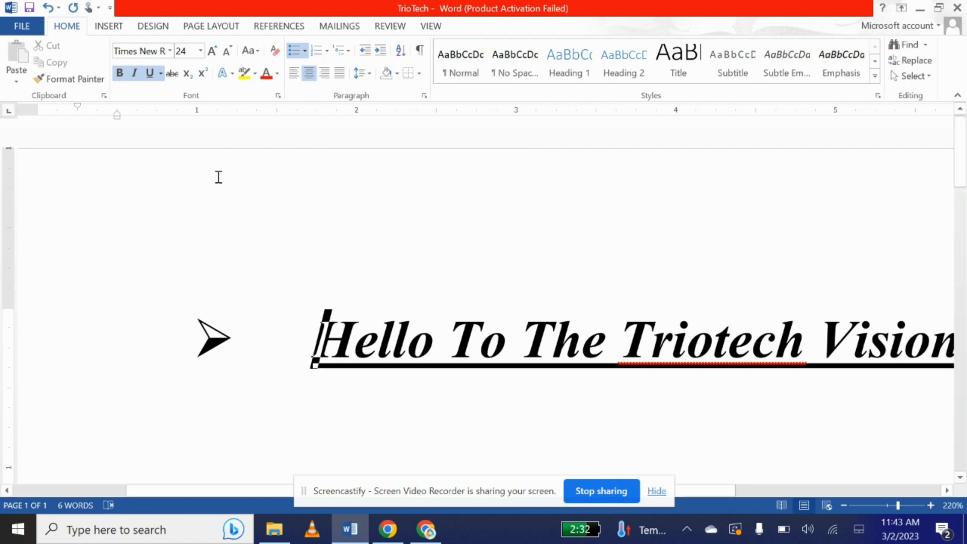
Step: View the options for inserting tables, pictures from file and shapes, closing each without inserting anything
click(111, 29)
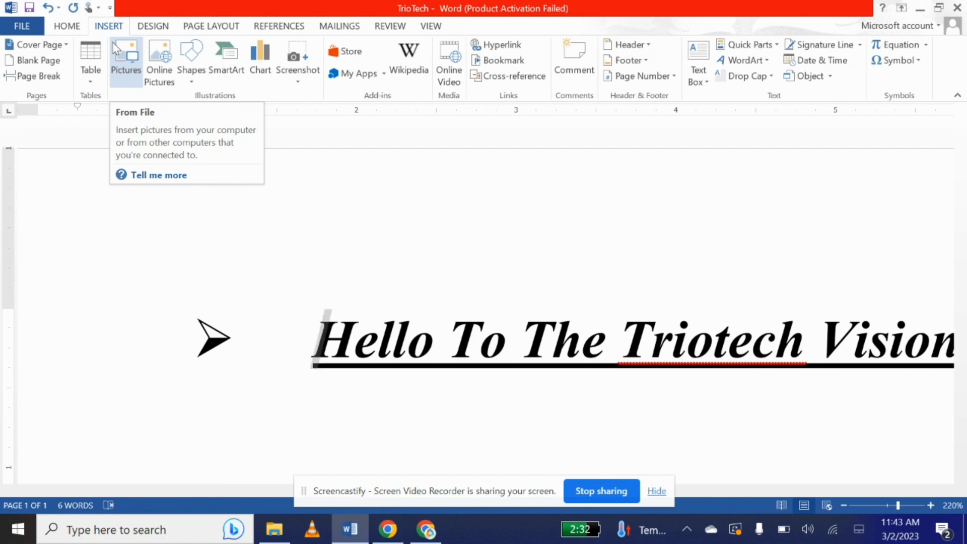
click(92, 81)
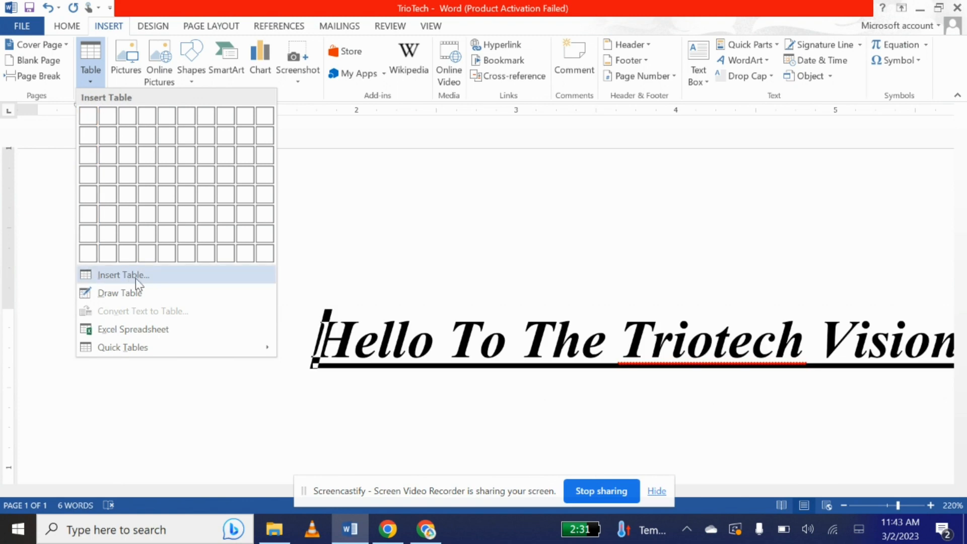
click(134, 59)
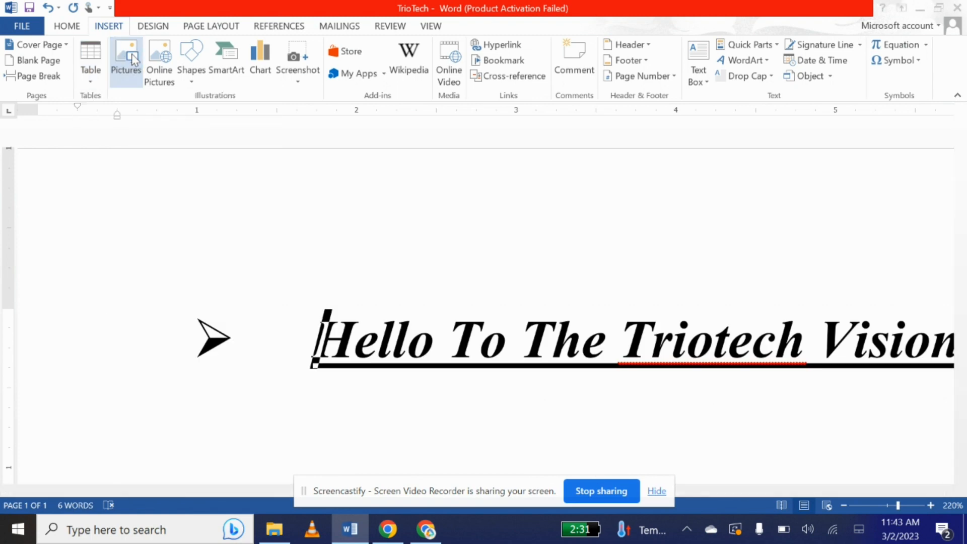
click(133, 60)
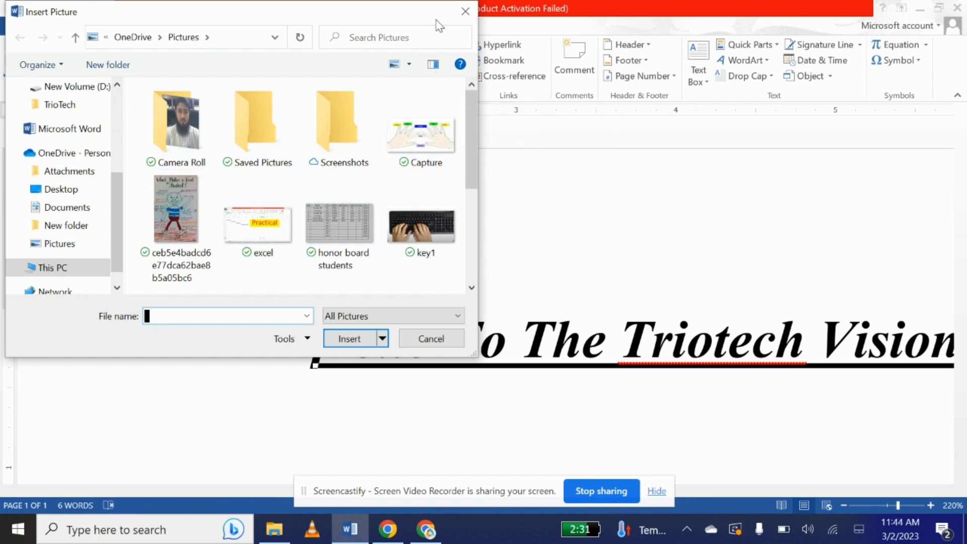
click(465, 11)
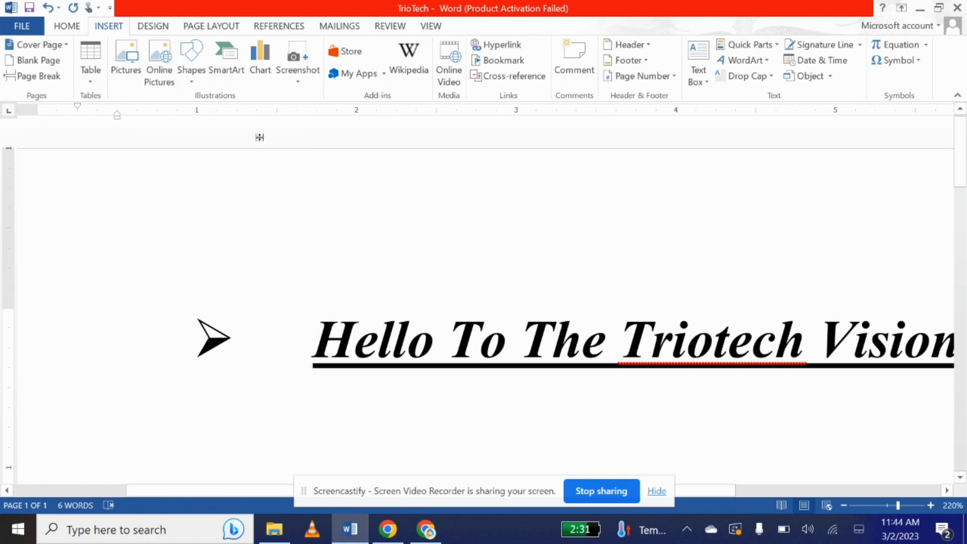
click(192, 85)
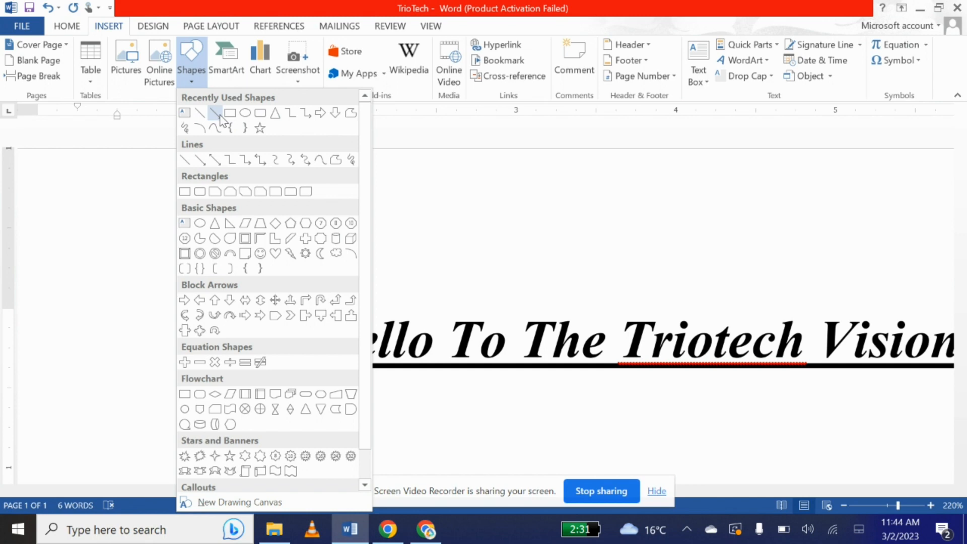
click(430, 246)
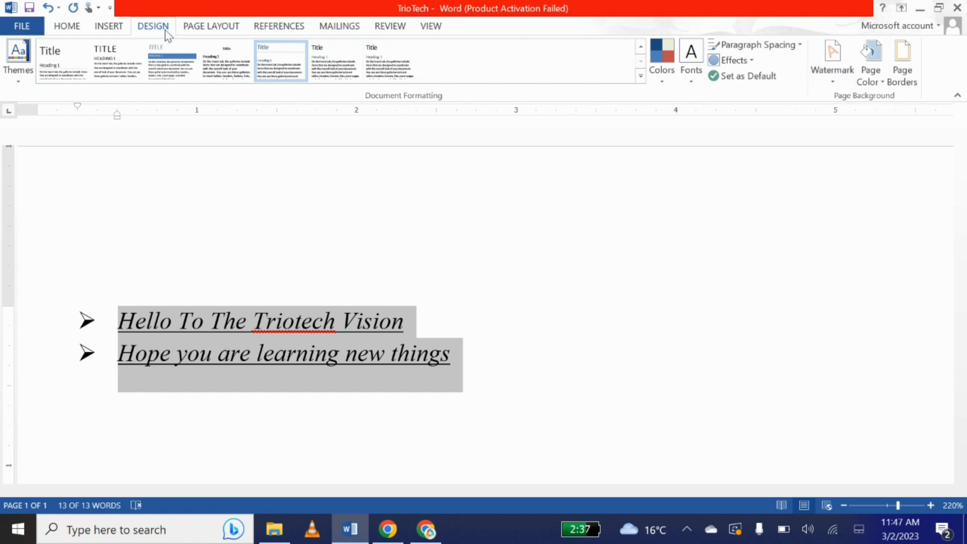
Step: Look through the page layout, references, mailings, review and view commands
click(218, 33)
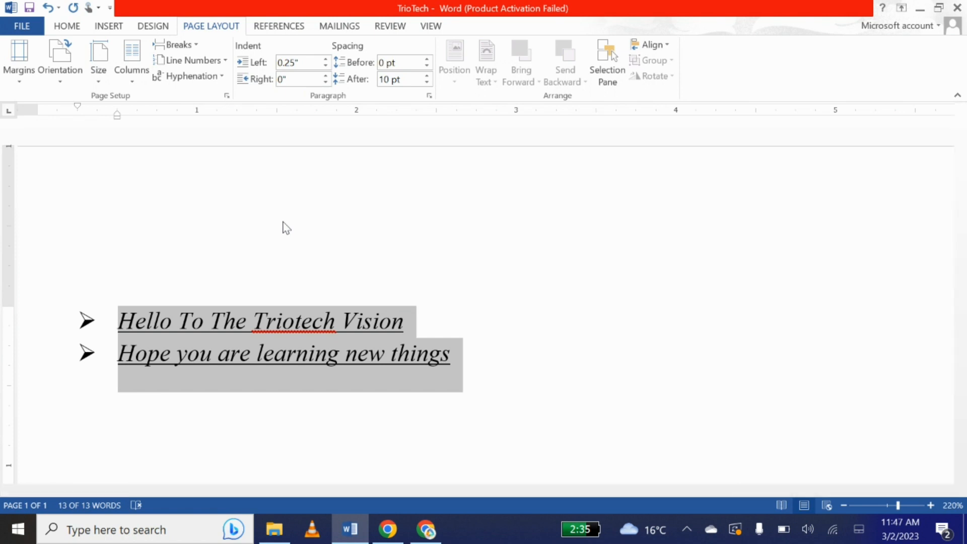
click(285, 31)
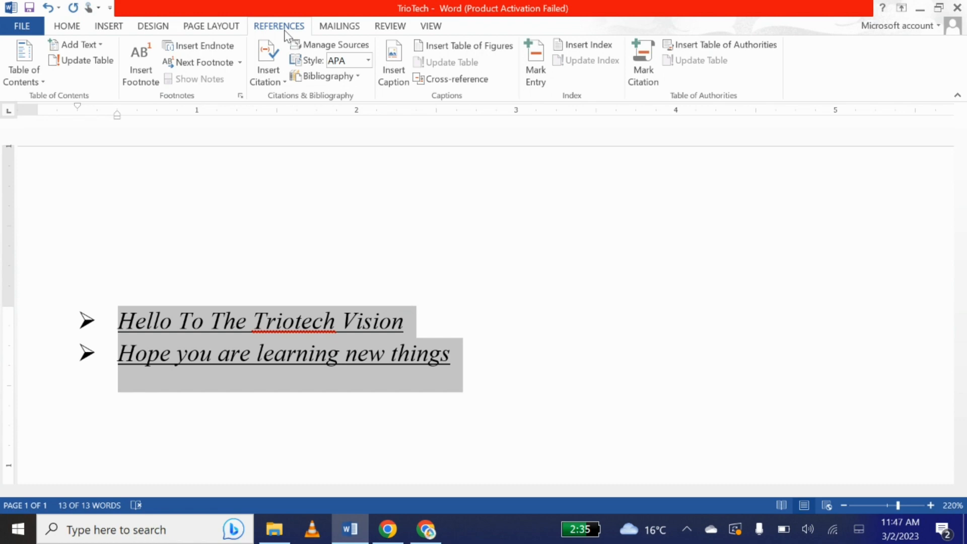
click(334, 27)
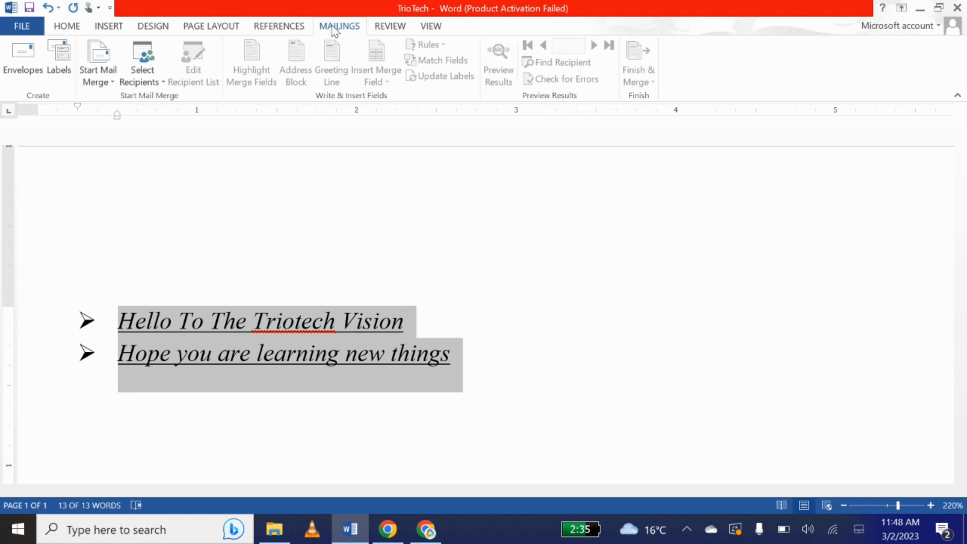
click(385, 30)
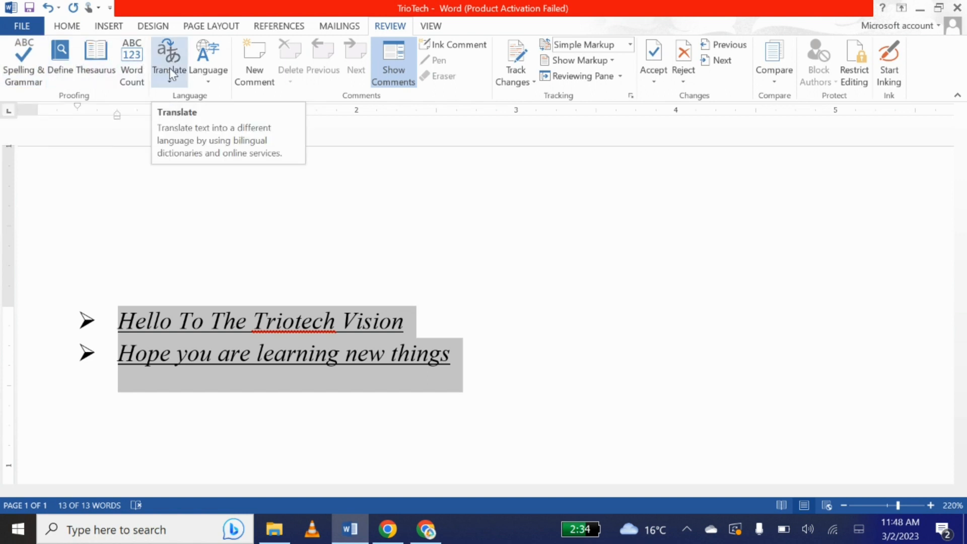
click(429, 29)
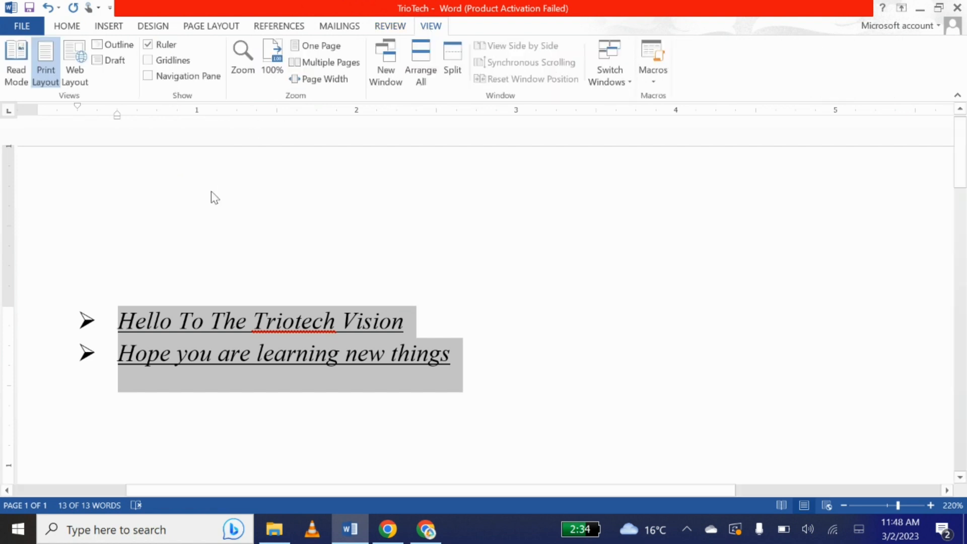
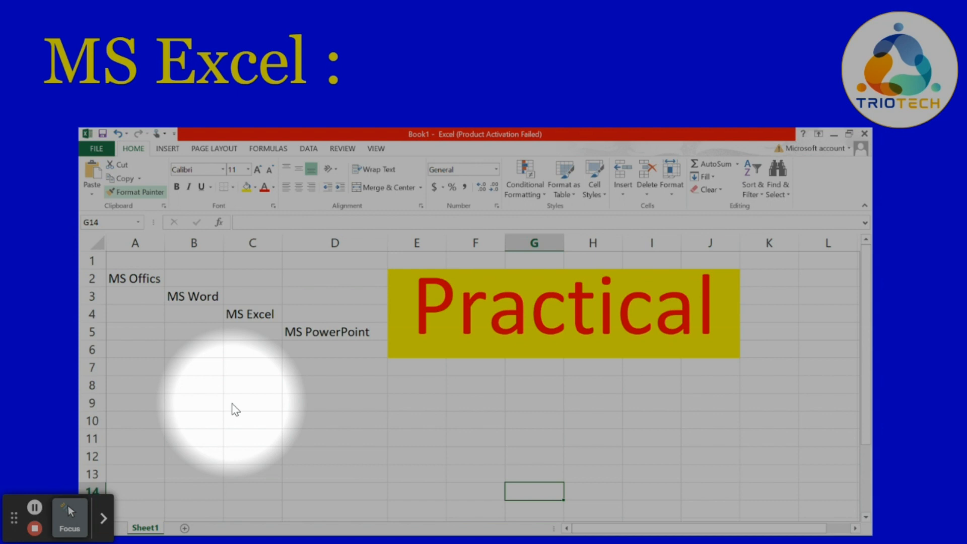
Step: Switch to Excel 2013 and create a blank workbook
key(super)
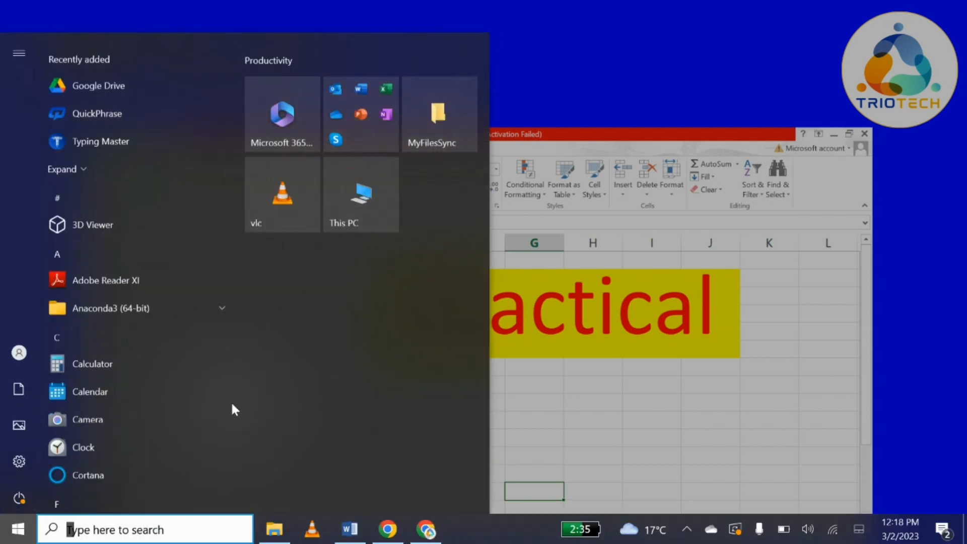
text(excel)
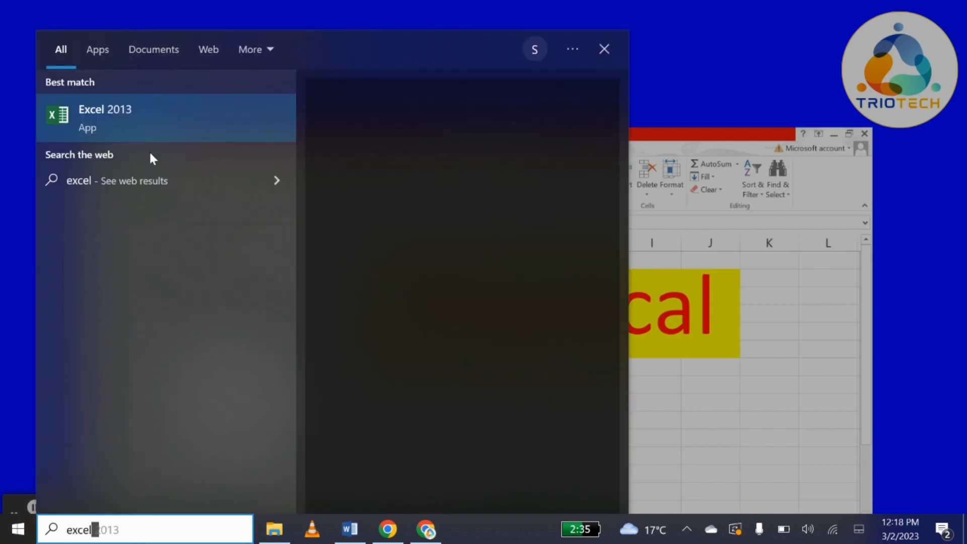
click(123, 127)
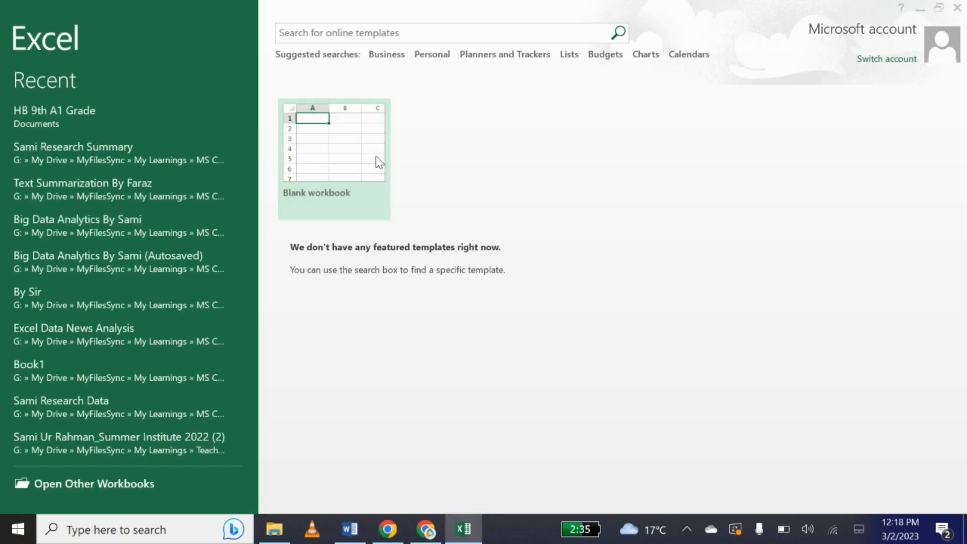
click(637, 415)
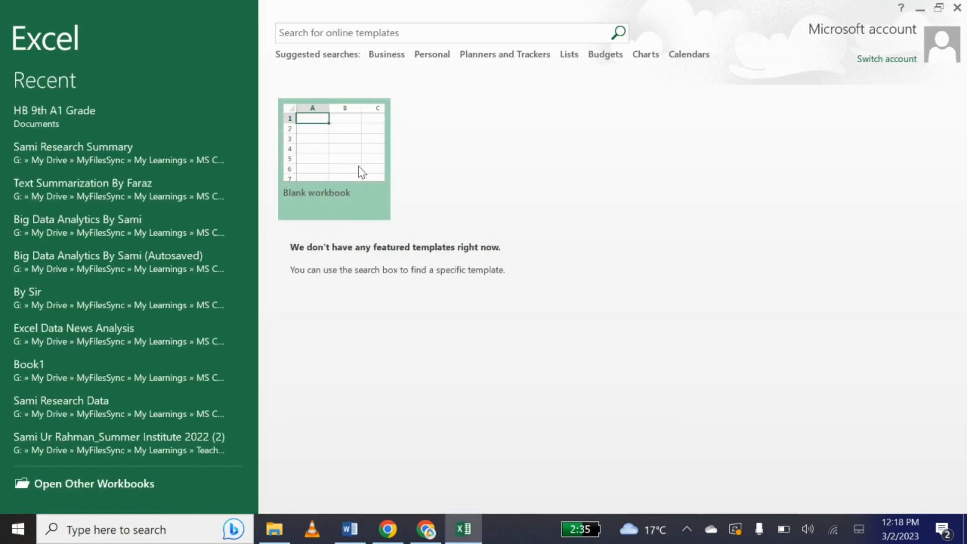
click(358, 168)
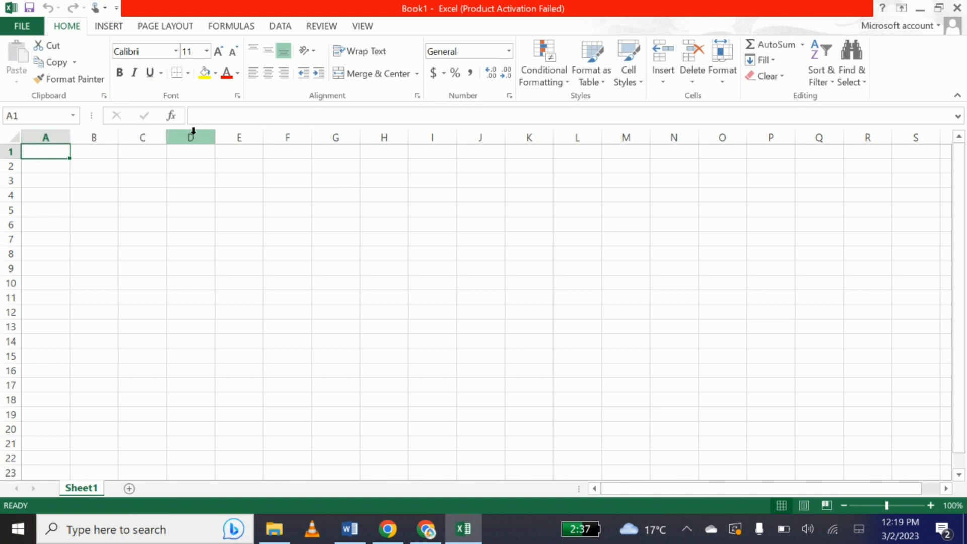
Step: Demonstrate columns and rows by selecting columns A to E one after another, followed by rows 1 and 2
click(44, 136)
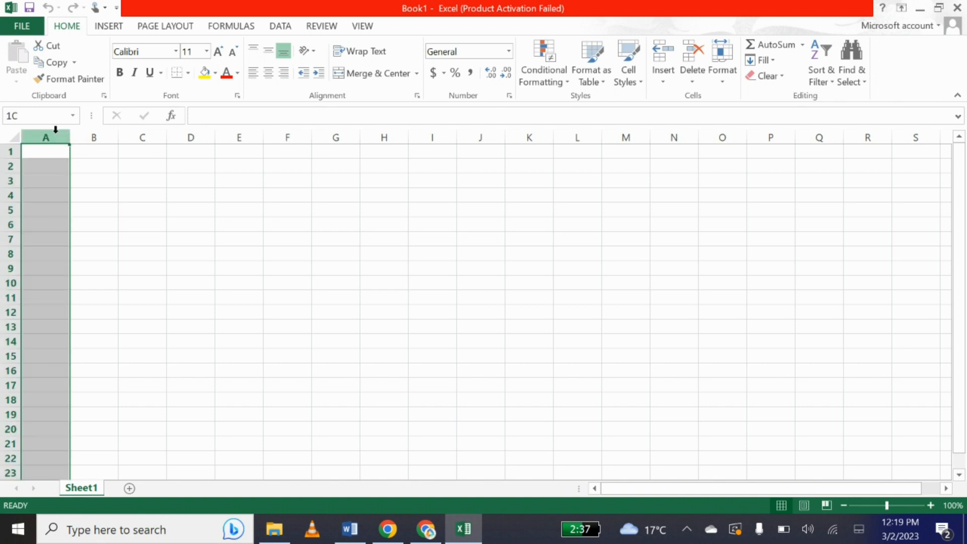
click(89, 134)
click(137, 134)
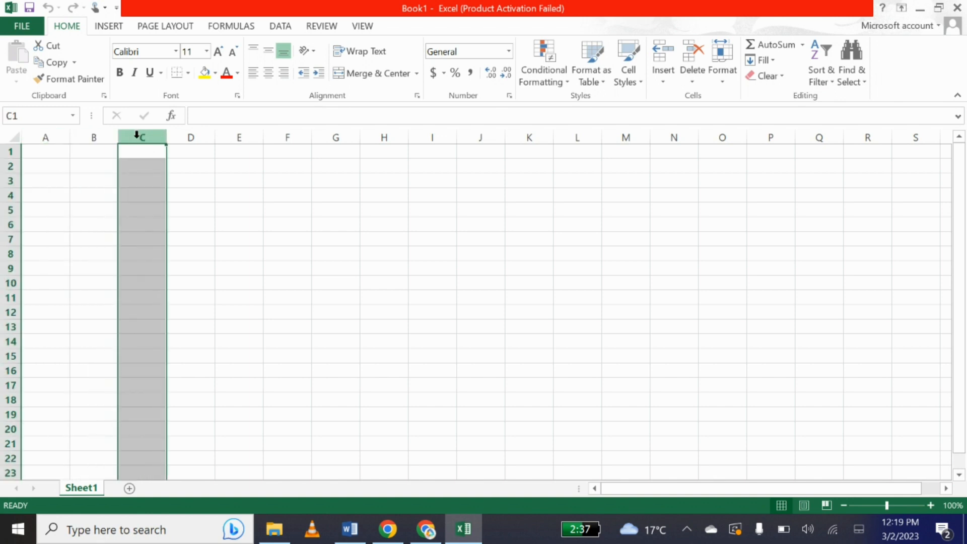
click(193, 135)
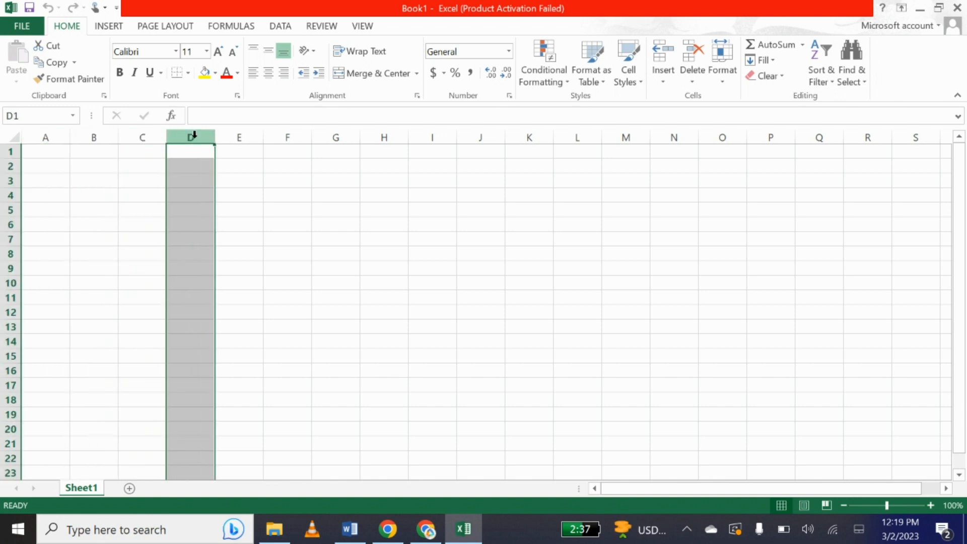
click(253, 135)
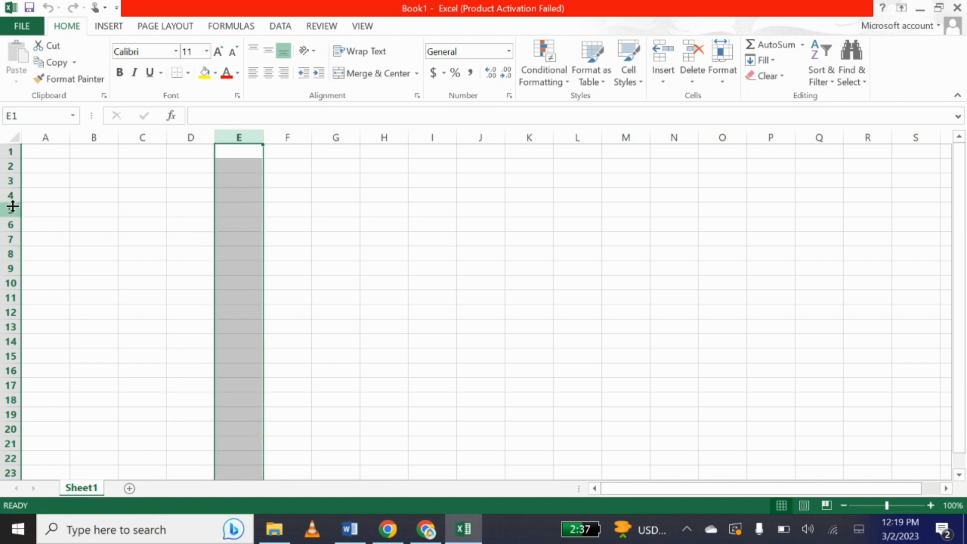
click(8, 151)
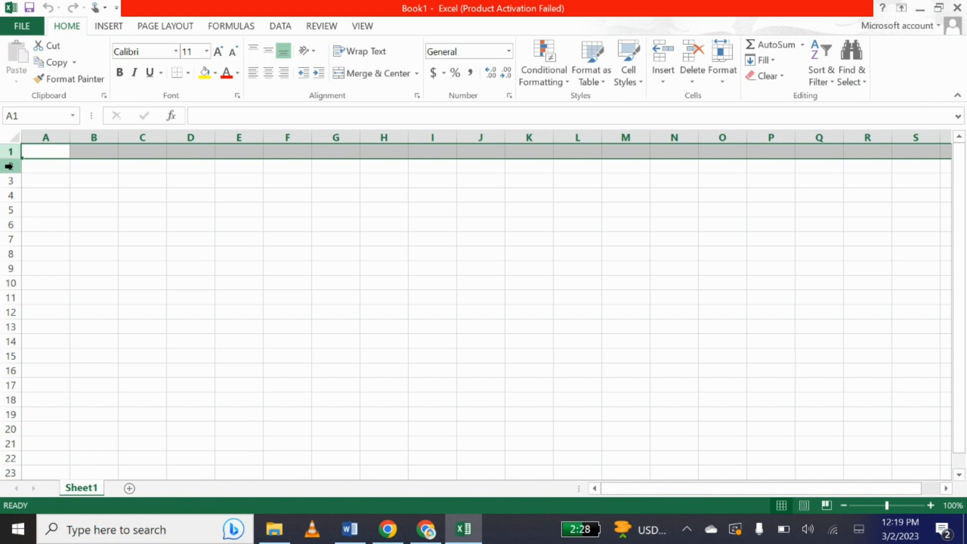
click(9, 165)
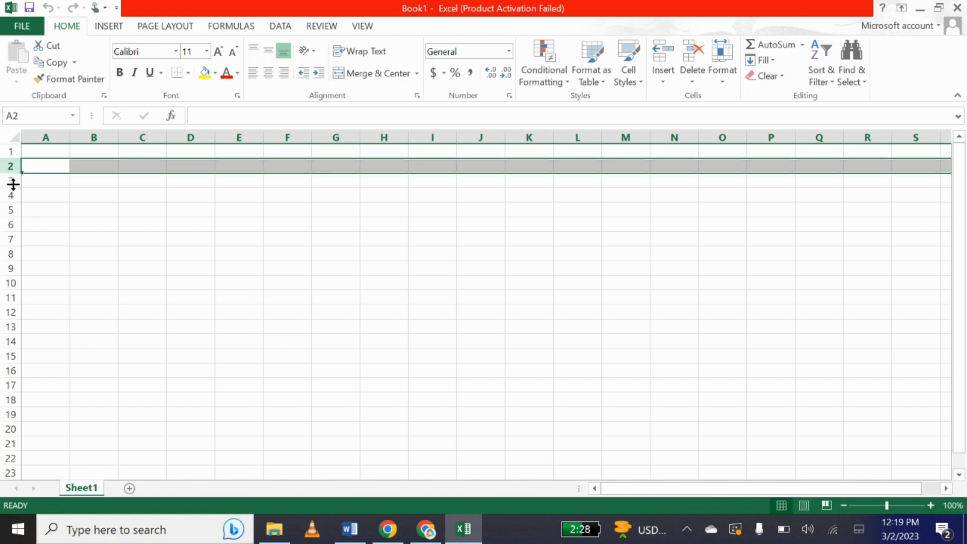
Step: Demonstrate cell addresses by selecting cells E5, F5 and B11 in turn
click(233, 210)
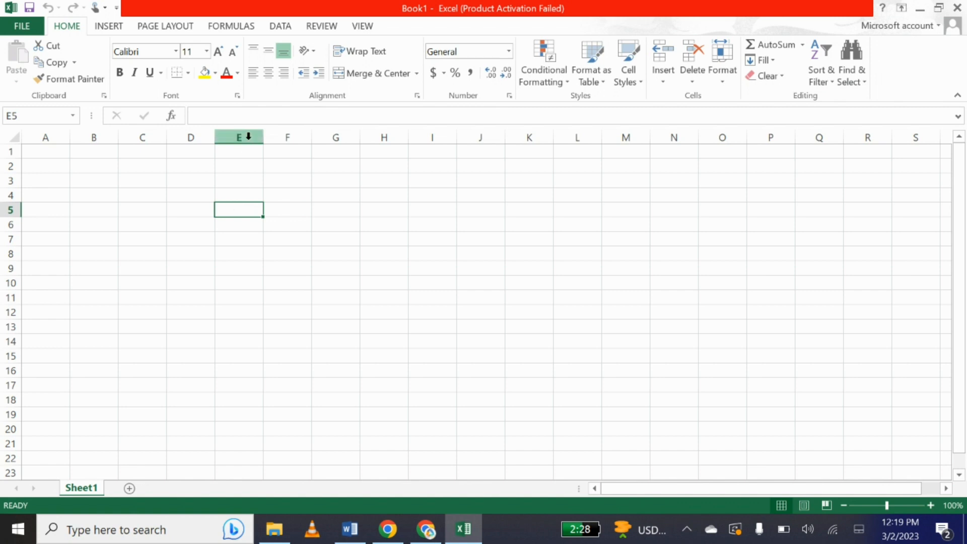
click(296, 209)
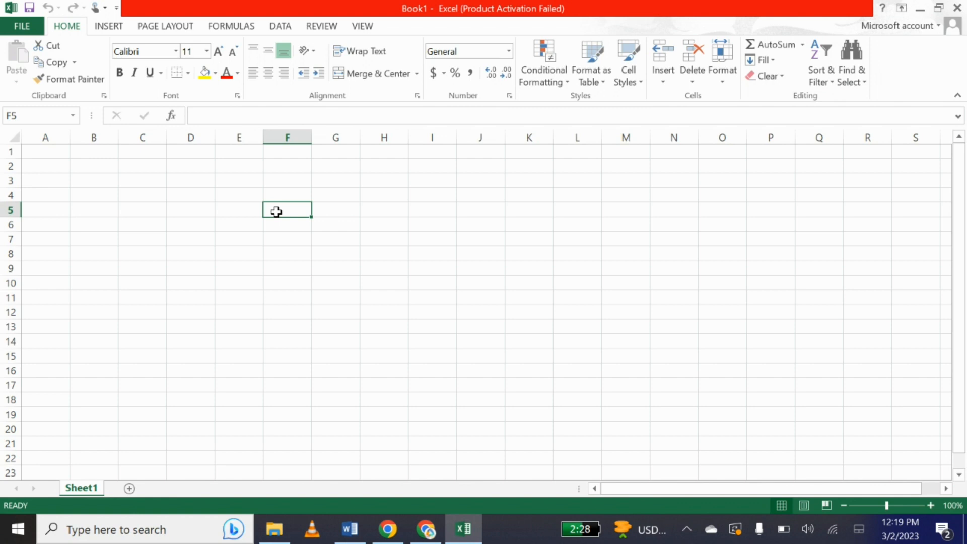
click(100, 298)
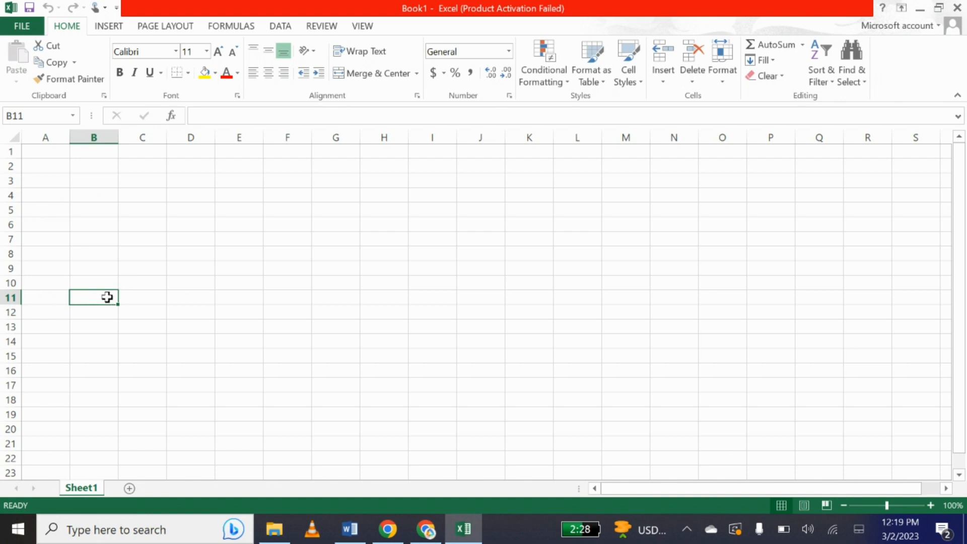
Step: Enter the heading "Names" in cell A1
click(42, 151)
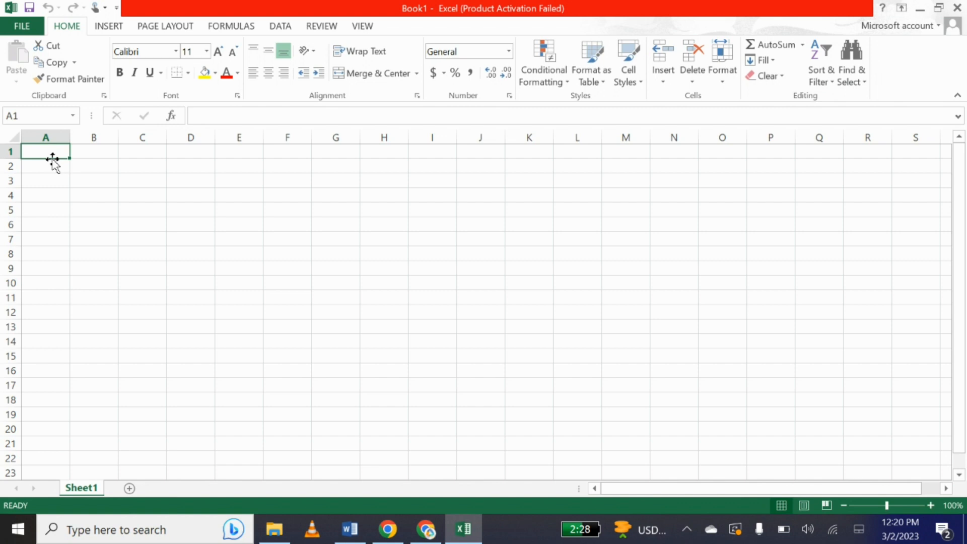
text(N)
key(BackSpace)
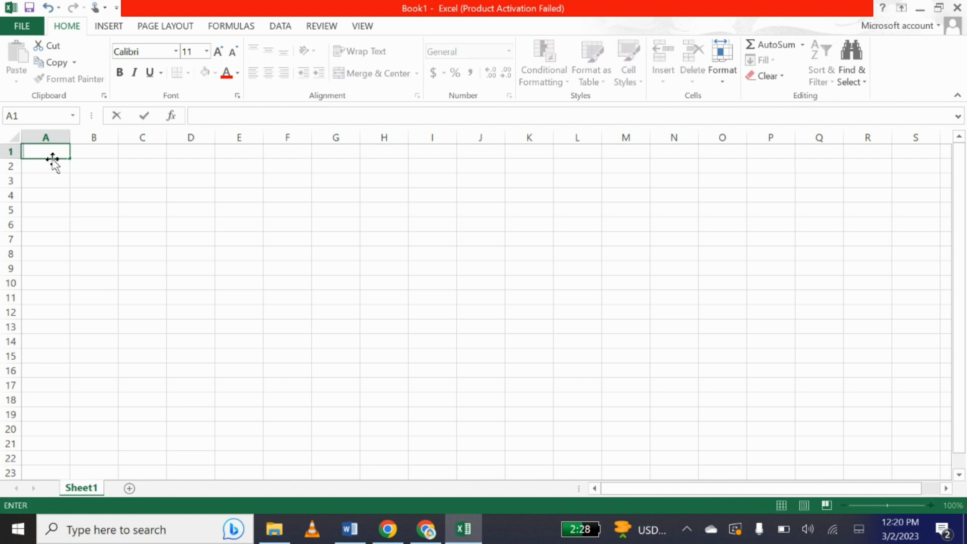
text(Names)
key(Return)
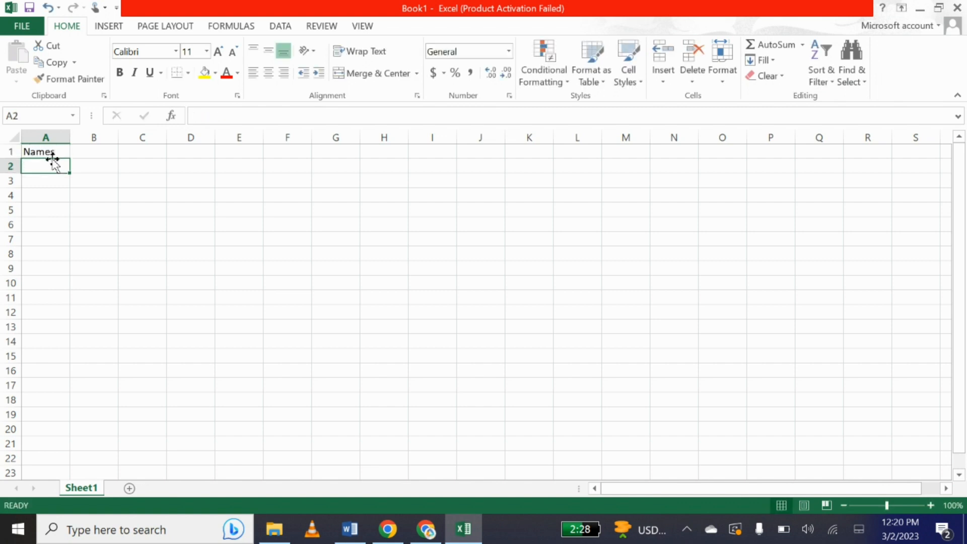
Step: Enter four people's first names in cells A2 to A5 and make B2 the active cell
text(Ali)
key(Return)
text(Ahmad)
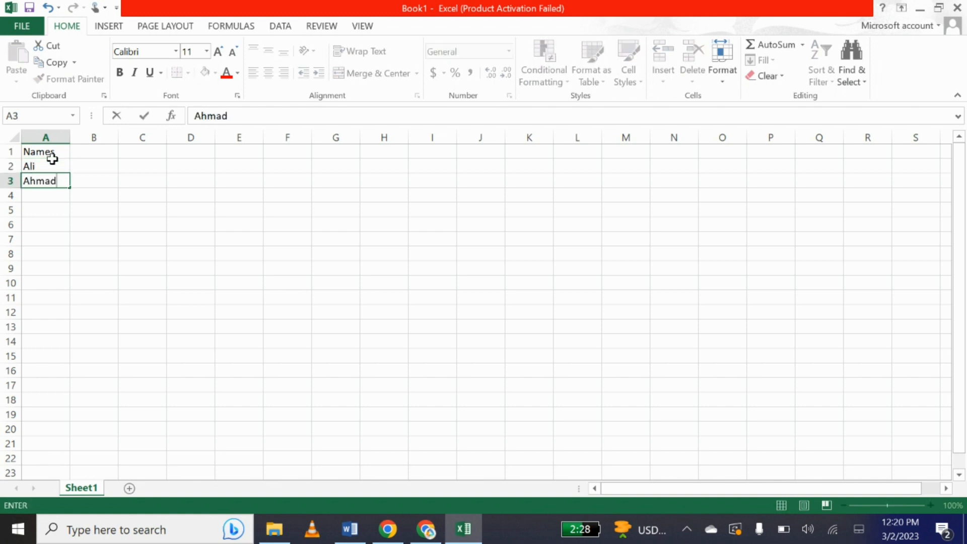
key(Return)
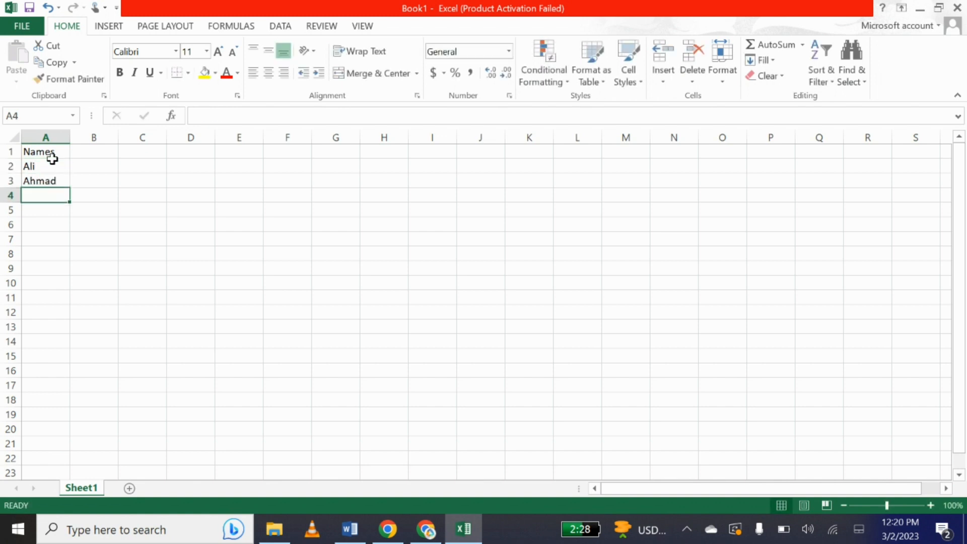
text(Waqar)
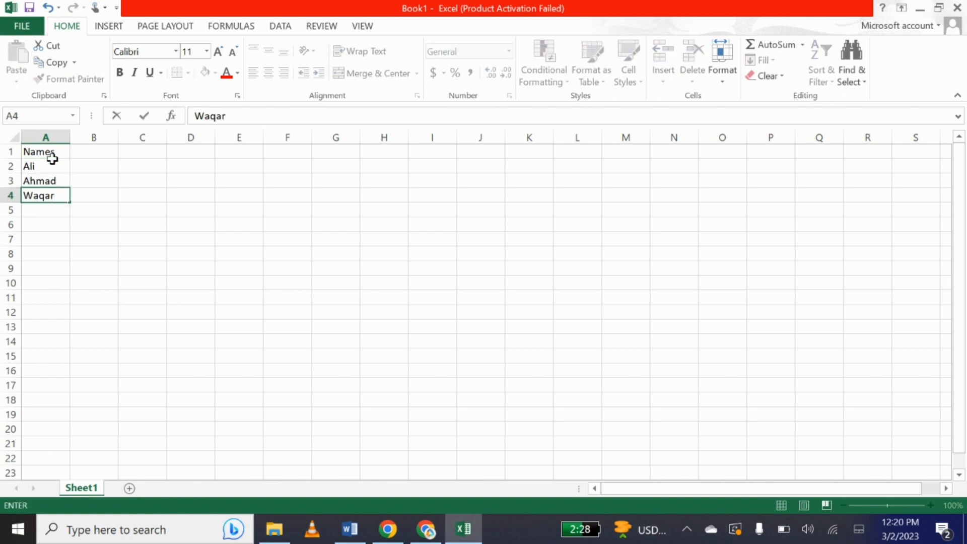
key(Return)
text(Rohan)
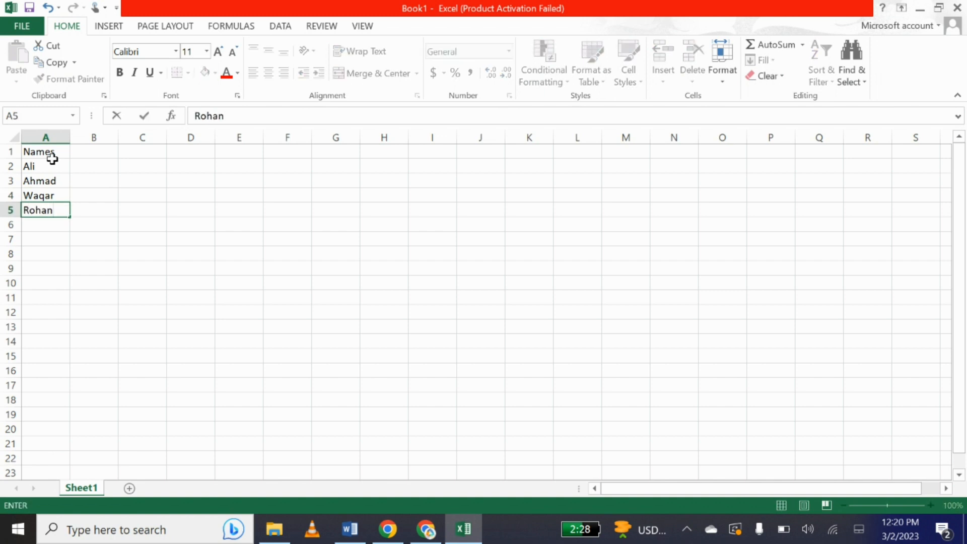
key(Up)
key(Up)
key(Up)
key(Right)
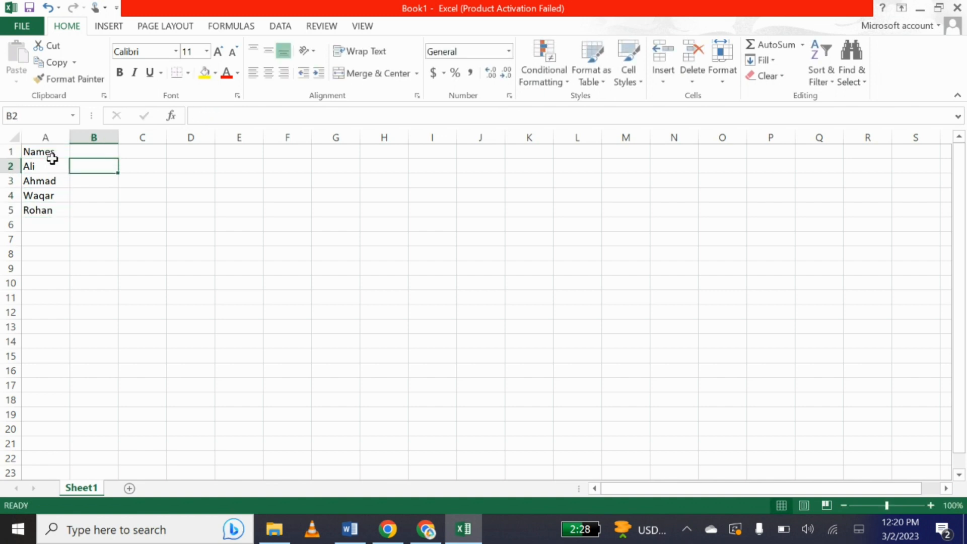
Step: Enter the subject headings "Maths", "English" and "Science" in cells B1, C1 and D1
key(Up)
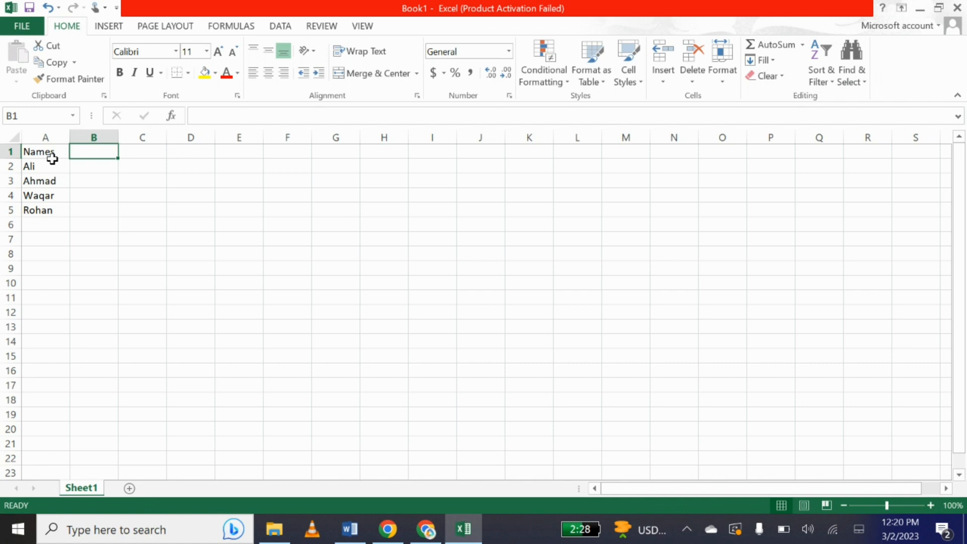
text(Maths)
key(Tab)
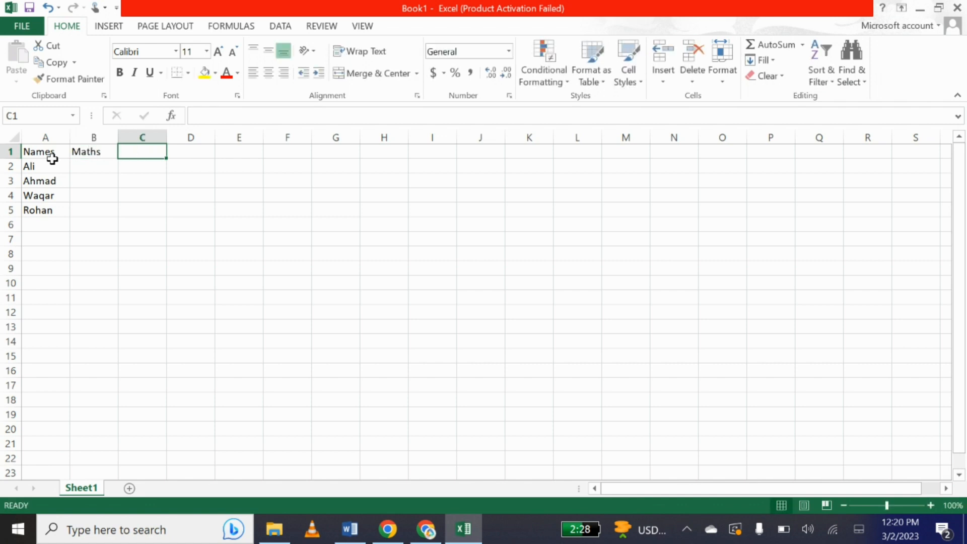
text(English)
key(Tab)
text(S)
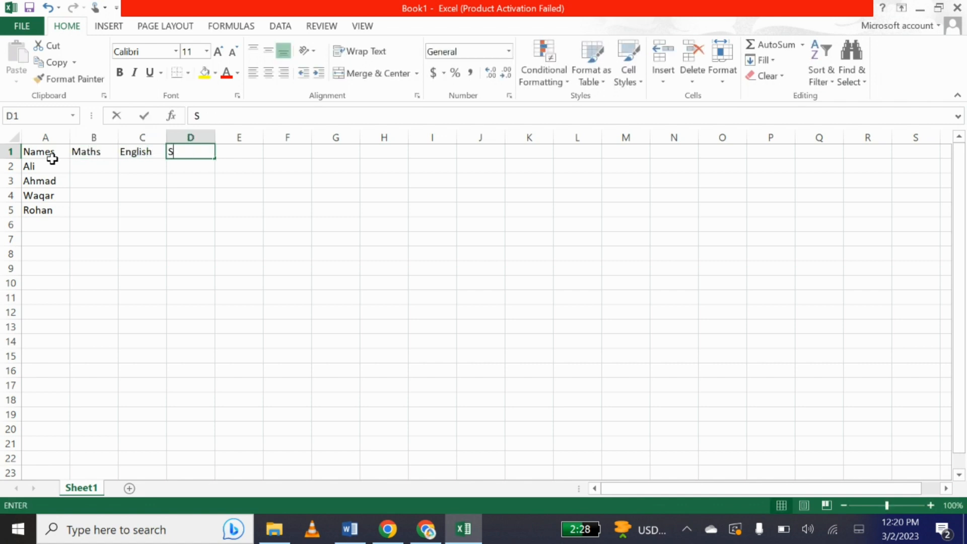
text(cience)
key(Return)
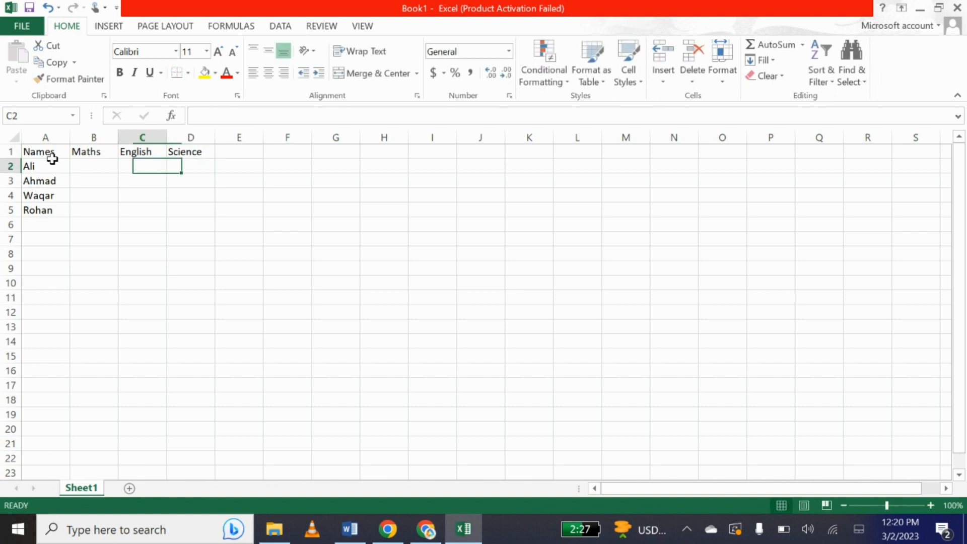
Step: Enter the Maths marks 40, 45, 43 and 42 in cells B2 to B5
key(Left)
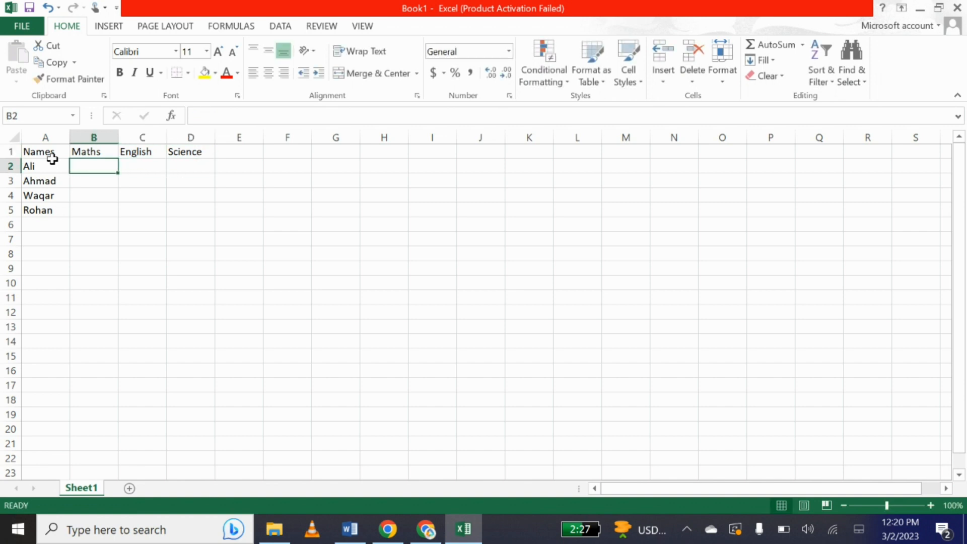
text(40)
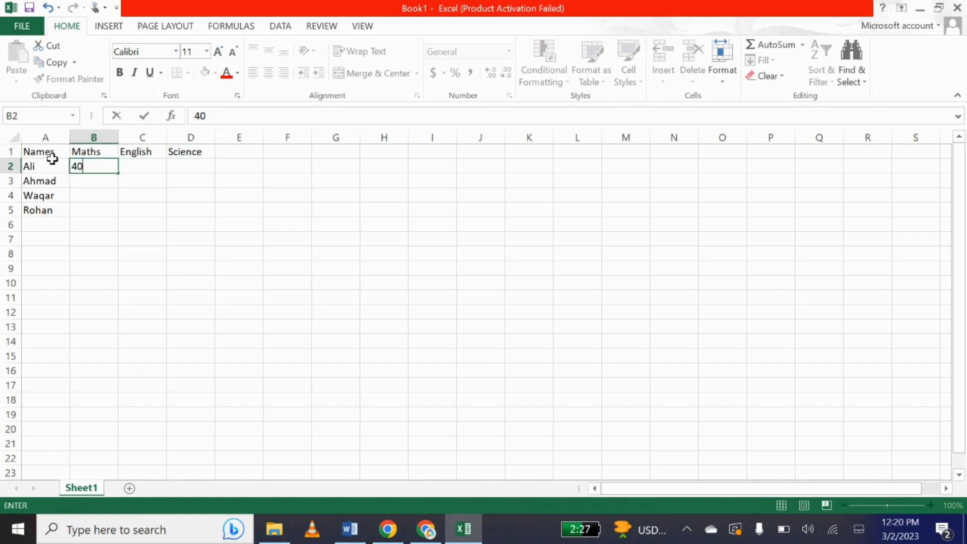
key(Return)
text(45)
key(Return)
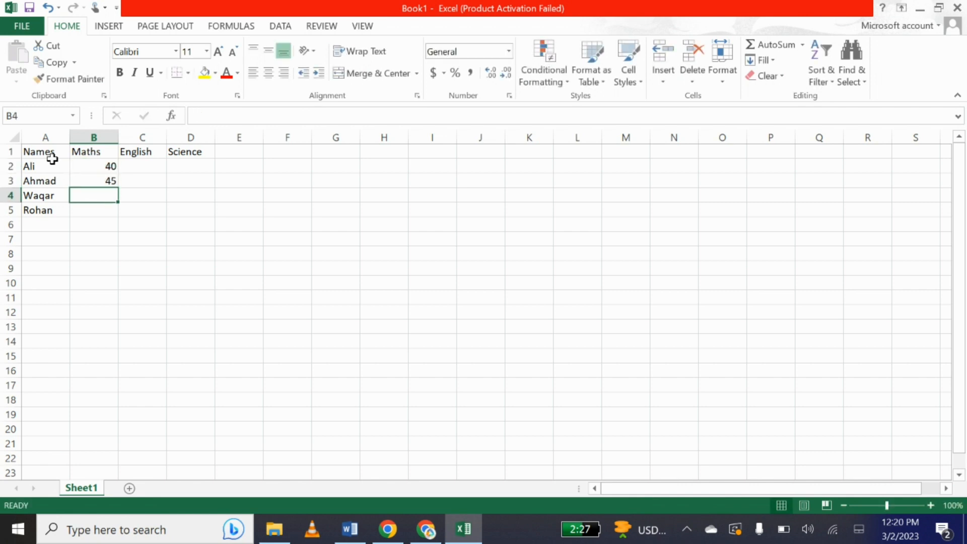
text(43)
key(Return)
text(42)
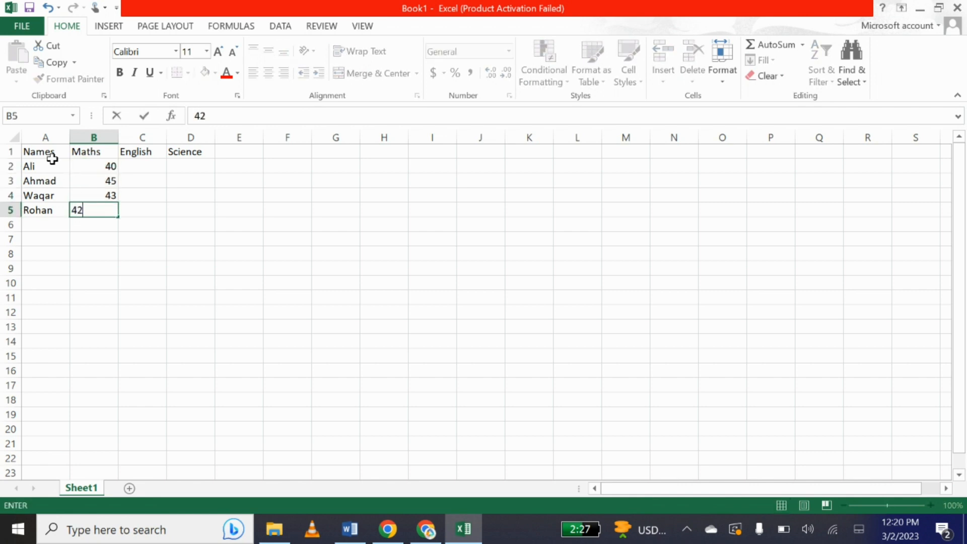
key(Up)
Step: Enter the English marks 45, 50, 48 and 49 in cells C2 to C5
key(Up)
key(Up)
key(Right)
text(45)
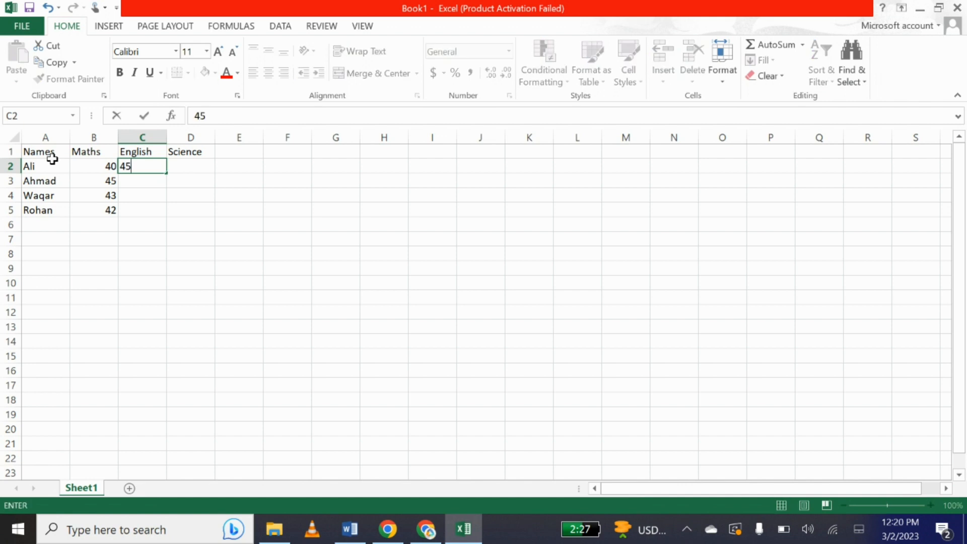
key(Return)
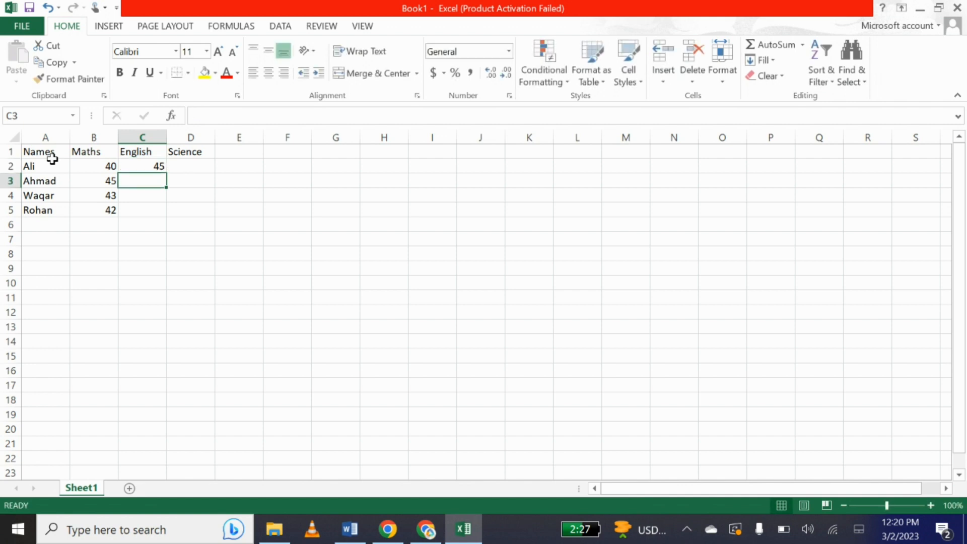
text(50)
key(Return)
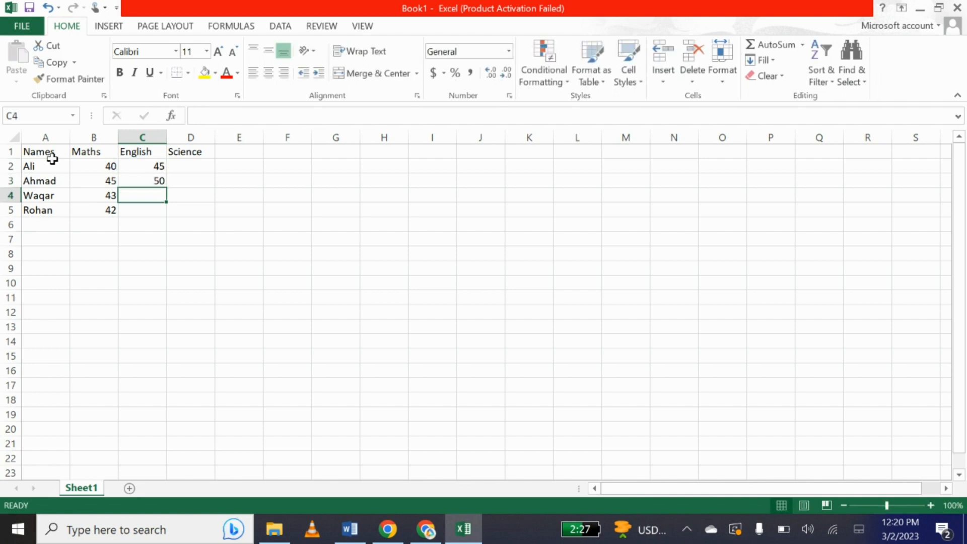
text(48)
key(Return)
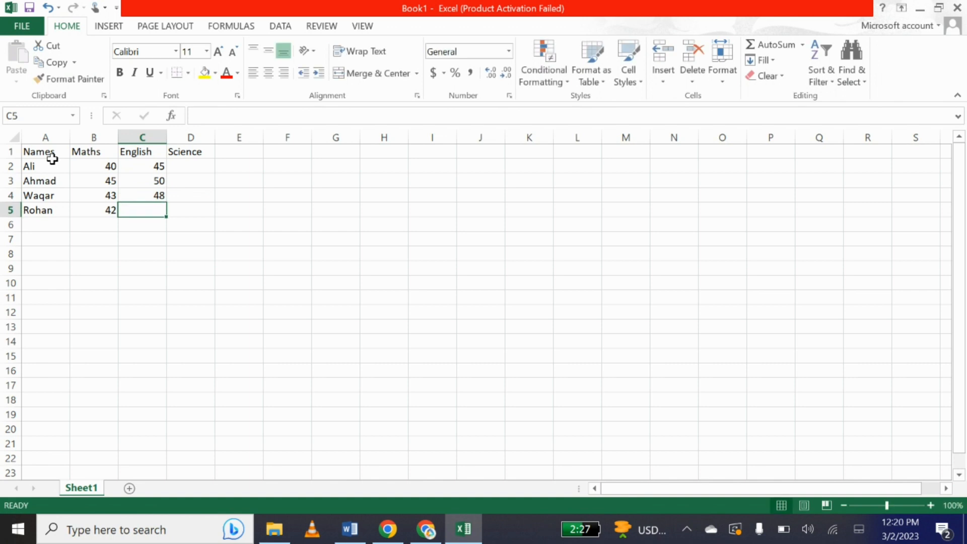
text(49)
key(Tab)
Step: Enter the Science marks 50, 40, 43 and 41 in cells D2 to D5
key(Up)
key(Up)
key(Up)
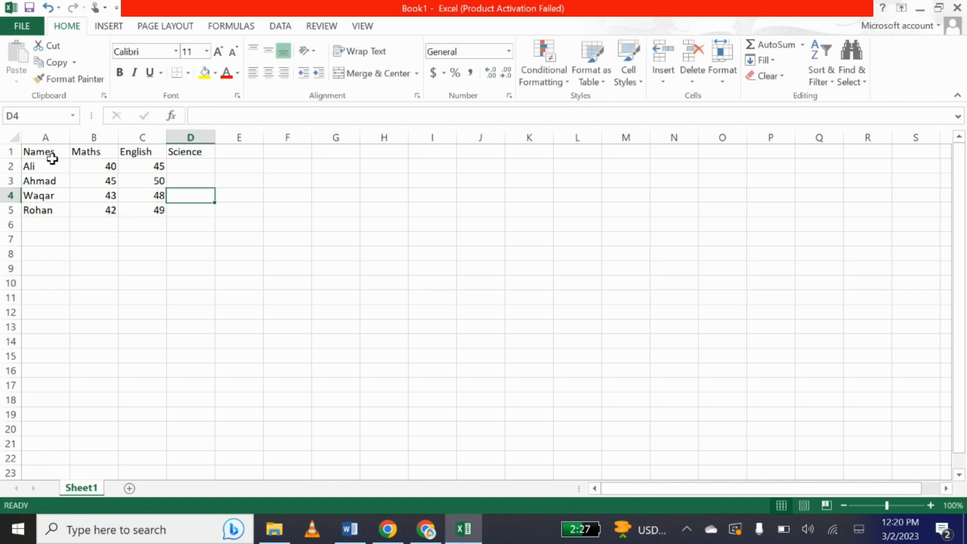
text(50)
key(Return)
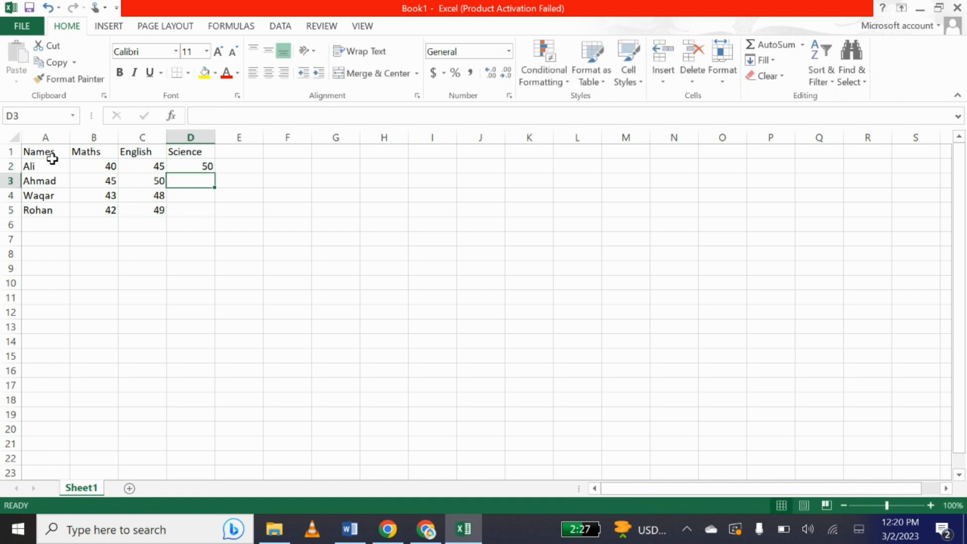
text(40)
key(Return)
text(43)
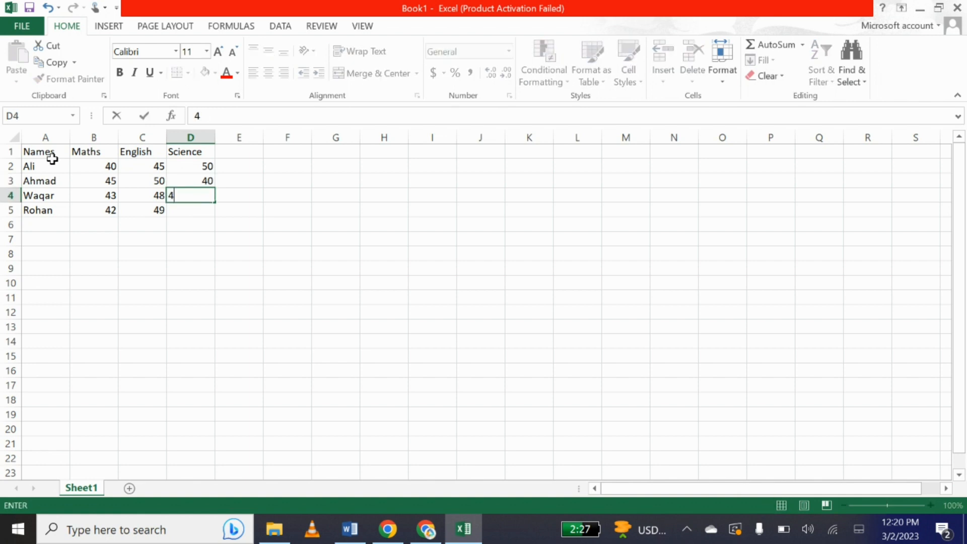
key(Return)
text(4)
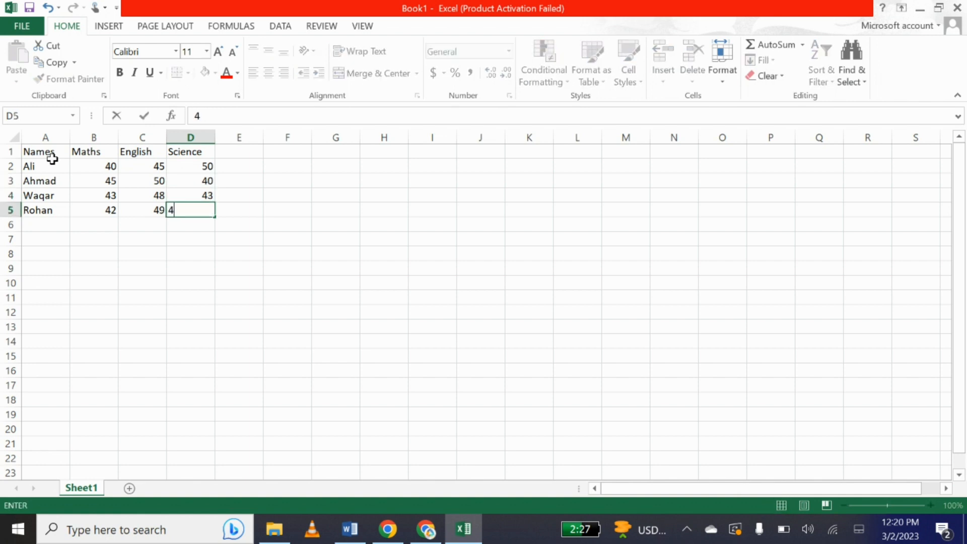
text(1)
key(Tab)
key(Up)
key(Up)
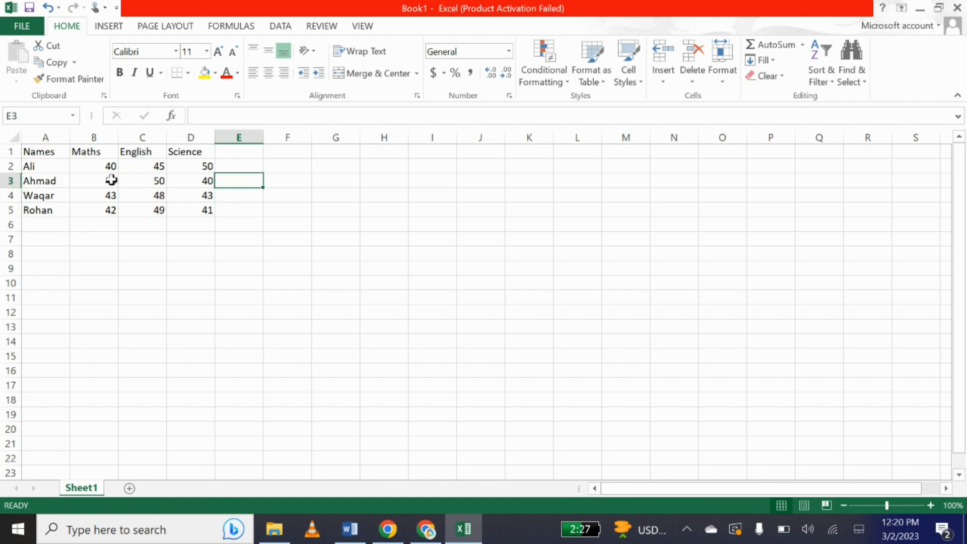
Step: Enter the heading "Result" in cell F1, leaving column E empty
click(291, 308)
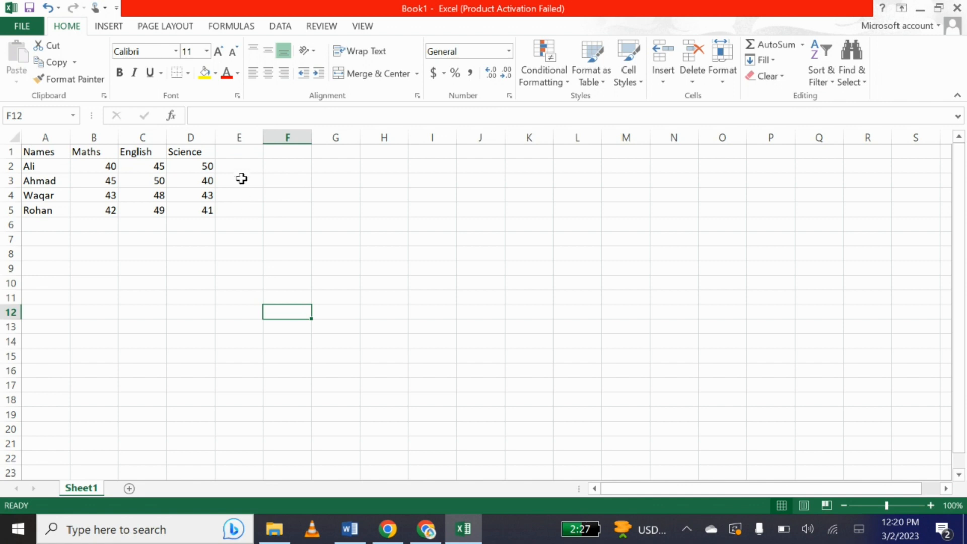
click(294, 164)
click(290, 150)
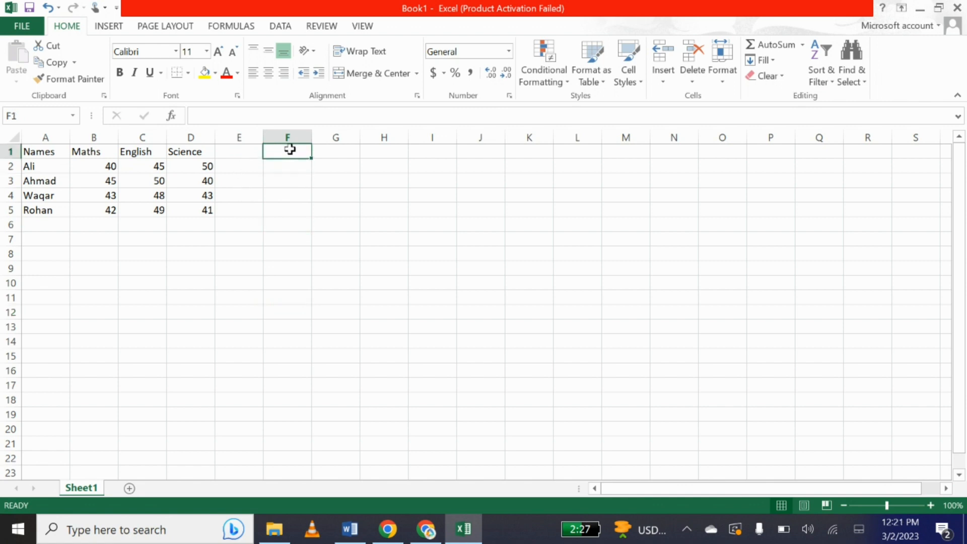
text(Result)
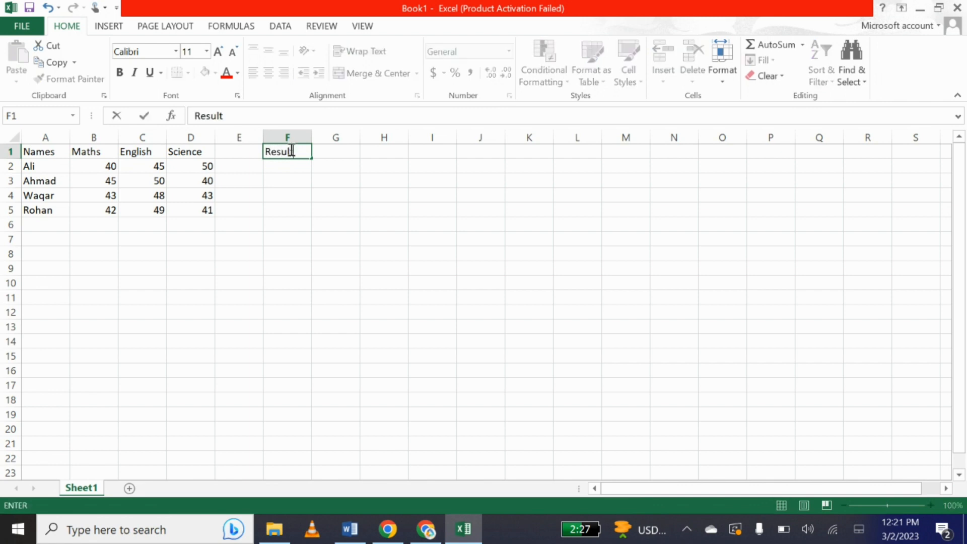
key(Return)
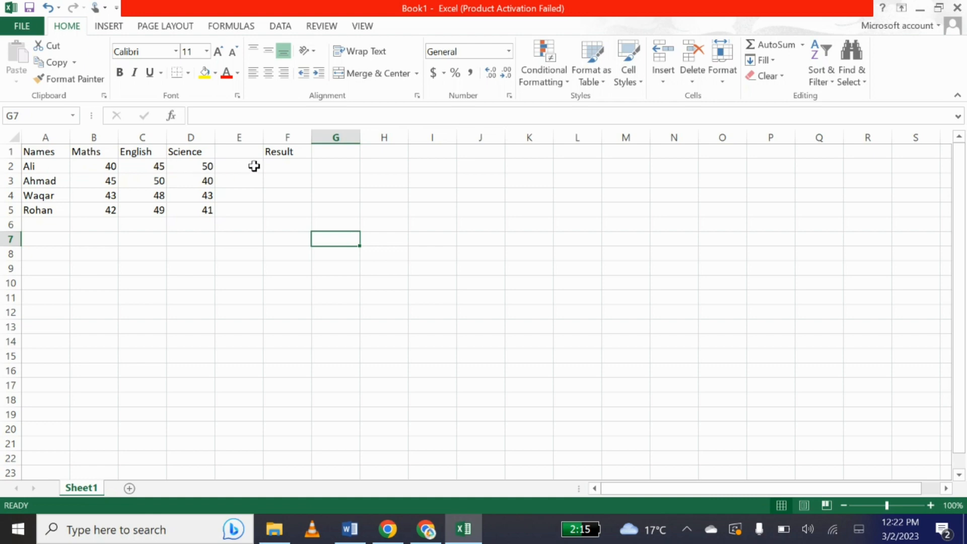
Step: Total the first student's three marks in cell F2 with the formula =SUM(B2:D2)
click(283, 166)
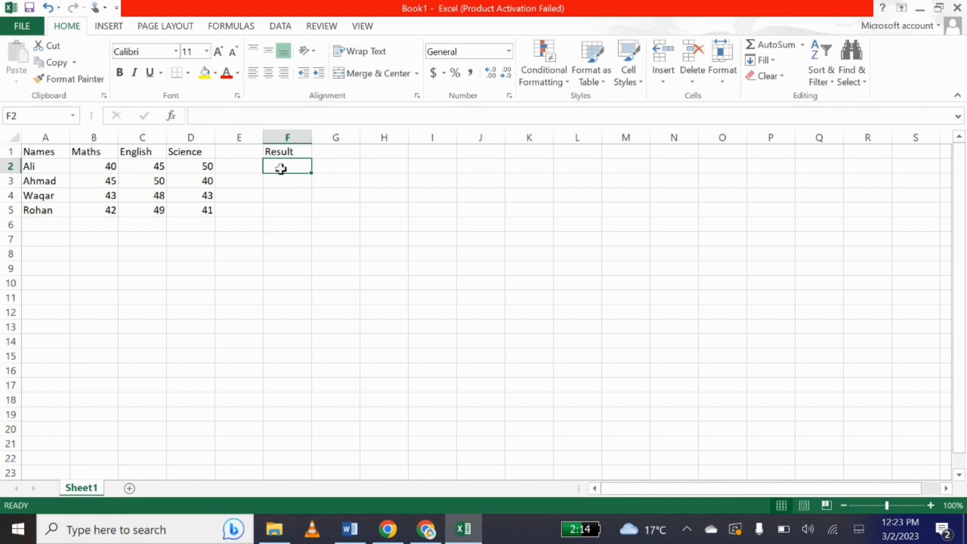
text(=)
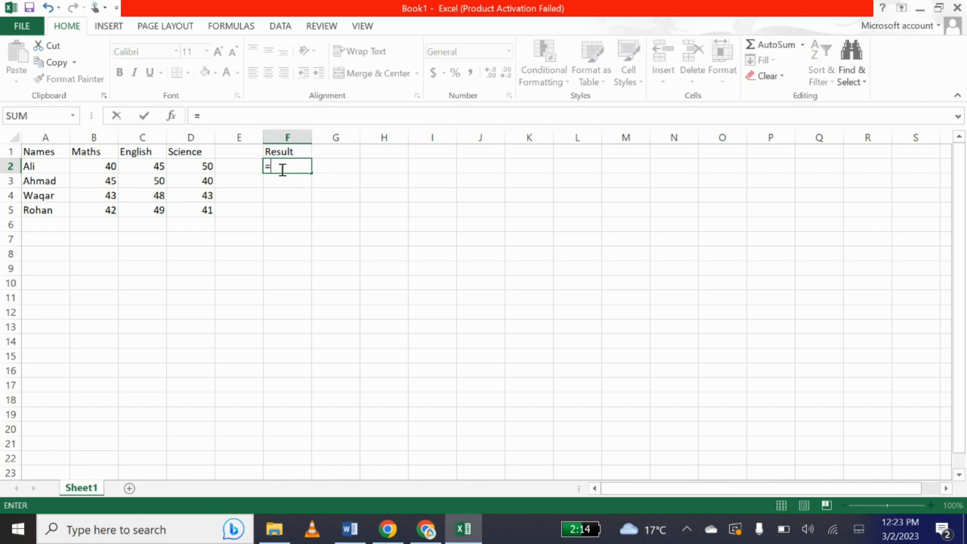
text(sum)
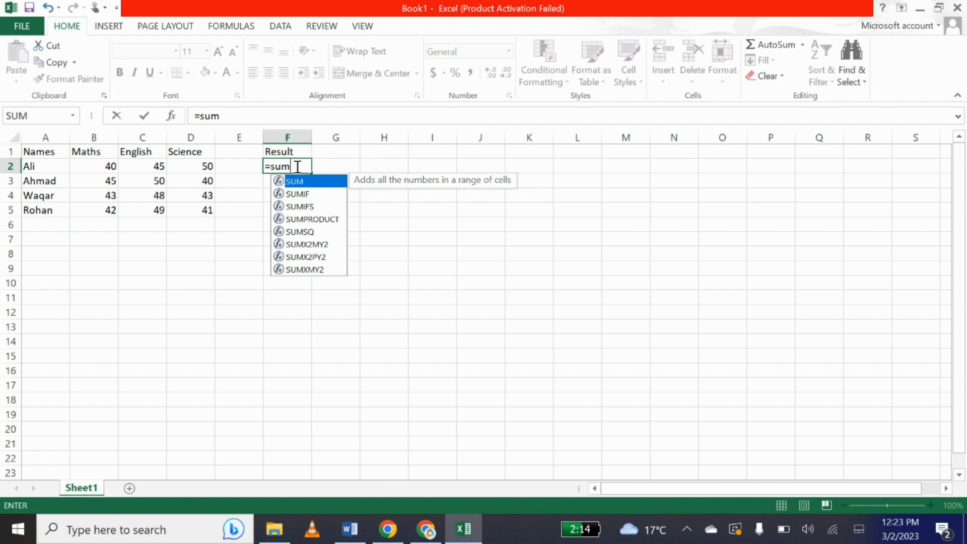
text(()
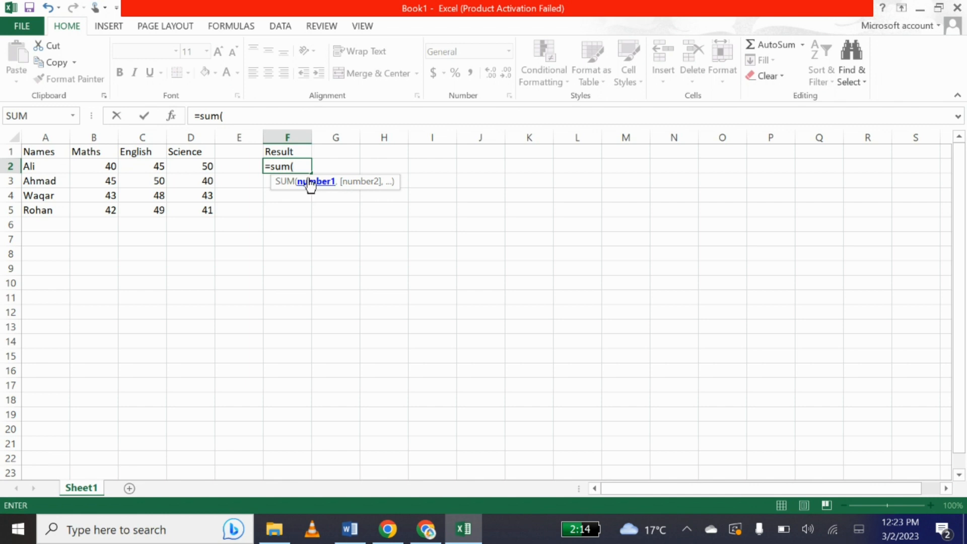
click(107, 167)
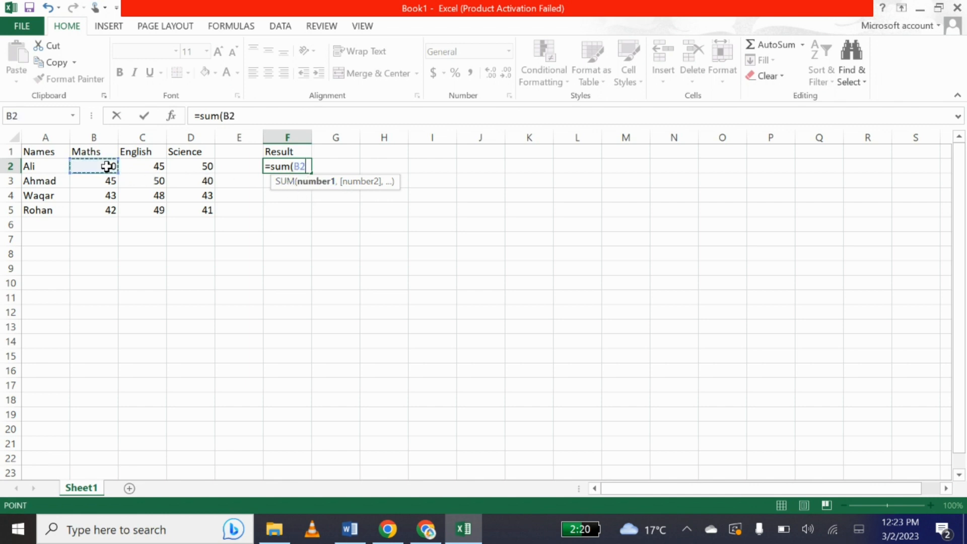
drag(106, 167, 188, 167)
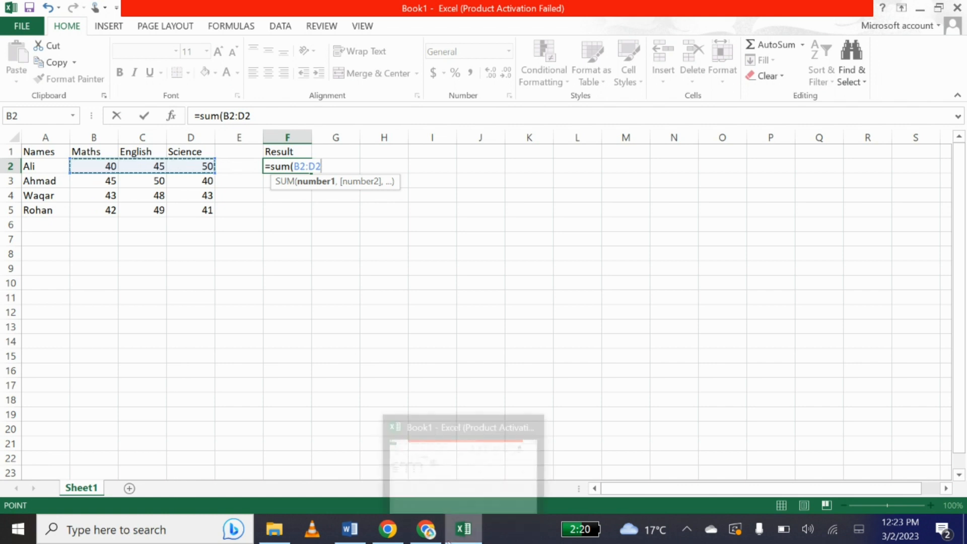
text())
key(Return)
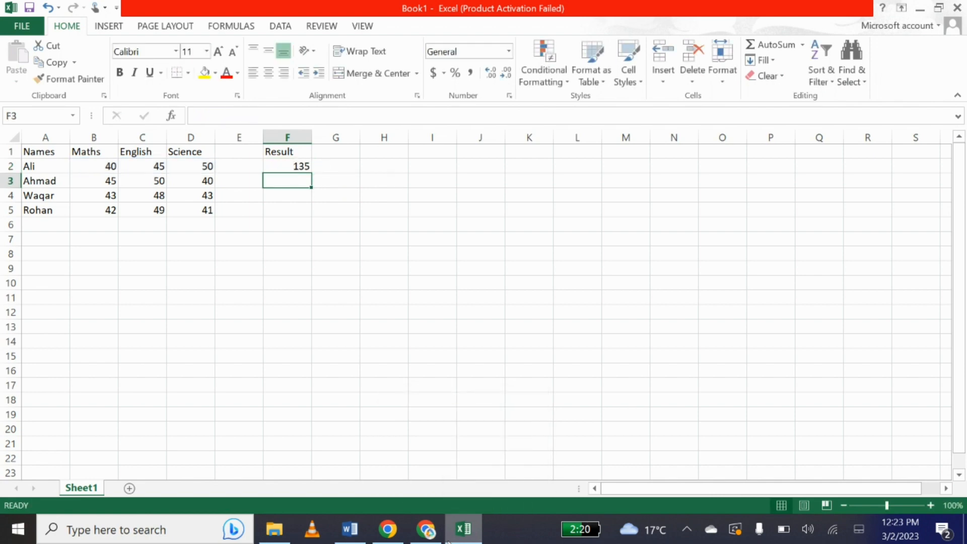
Step: Fill the sum formula from F2 down to F5 for the remaining students and reselect F2
click(301, 162)
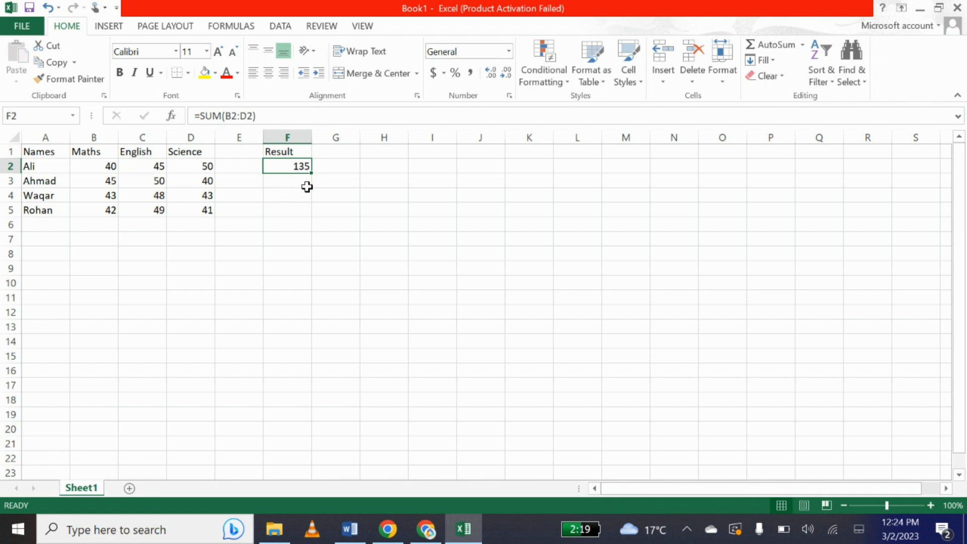
drag(310, 171, 310, 217)
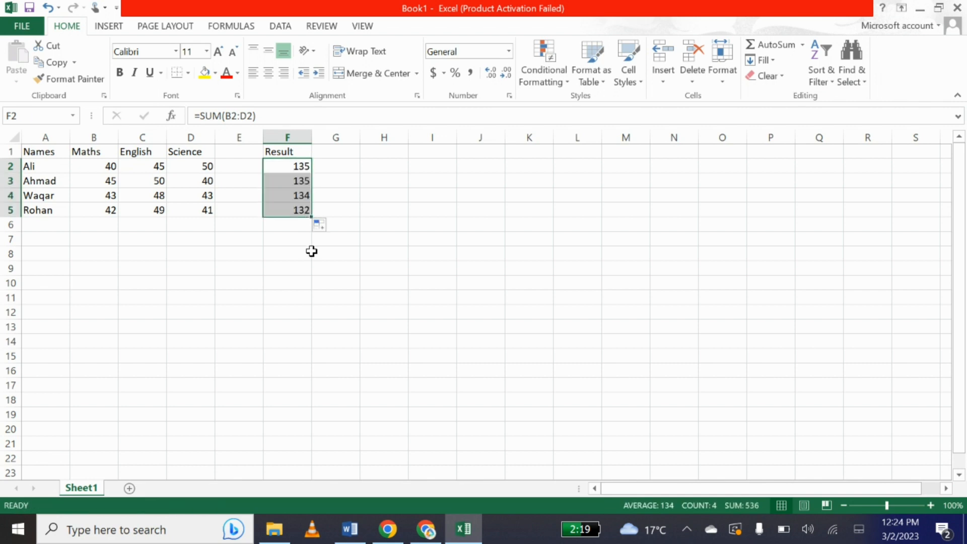
click(293, 169)
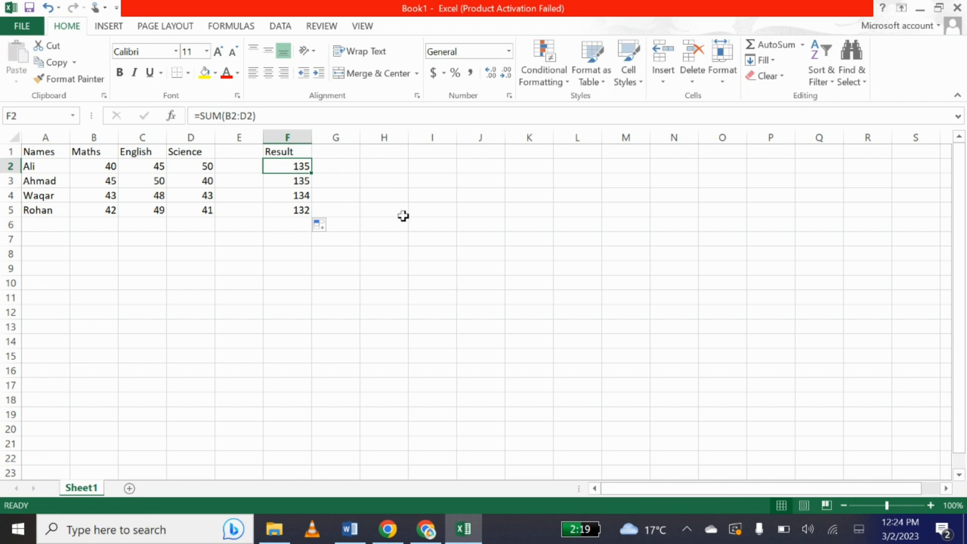
Step: Calculate the first student's percentage in G2 with =F2/150*100 and fill the formula down to G5
click(342, 168)
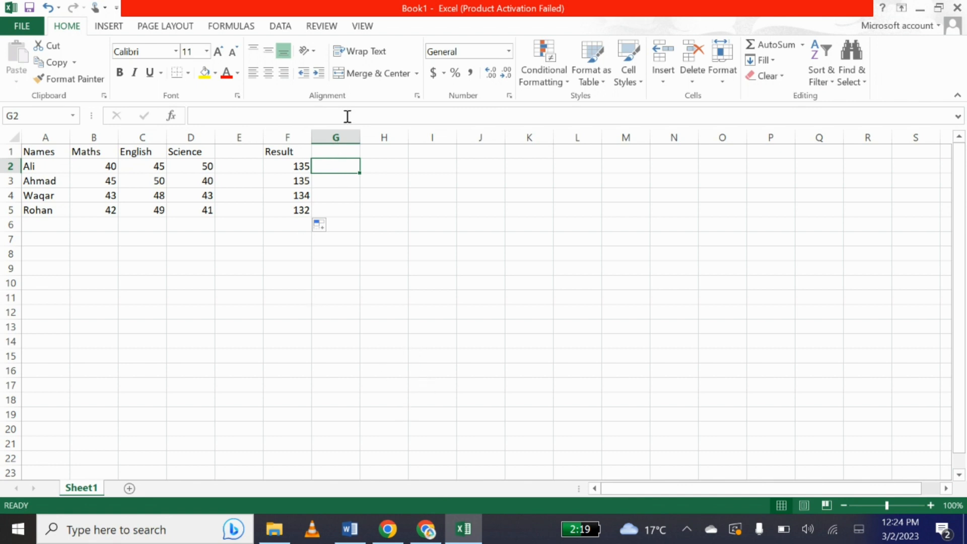
text(=)
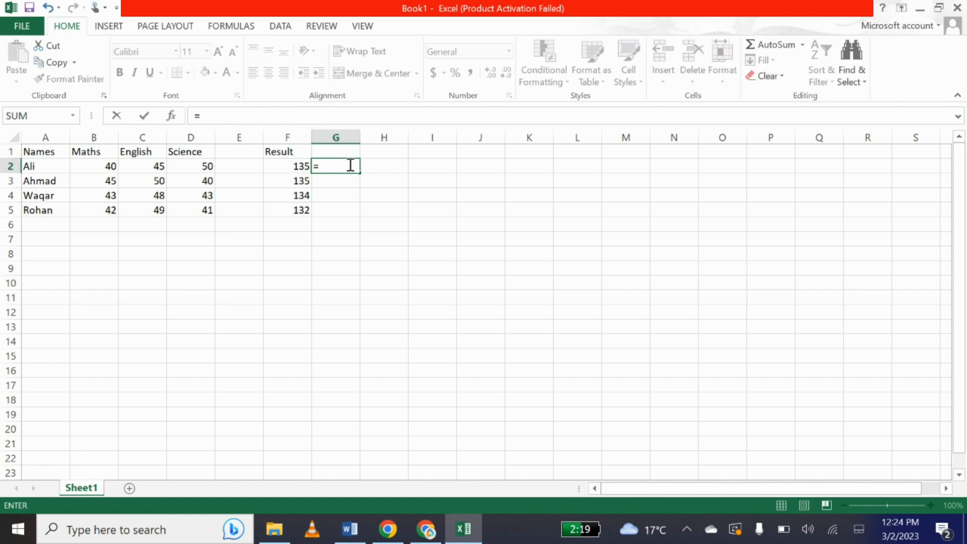
click(301, 164)
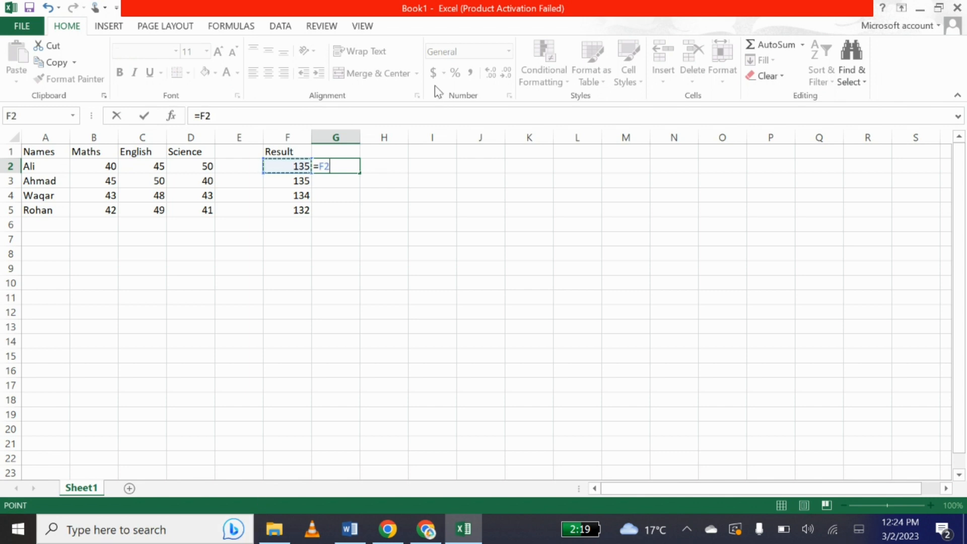
text(/)
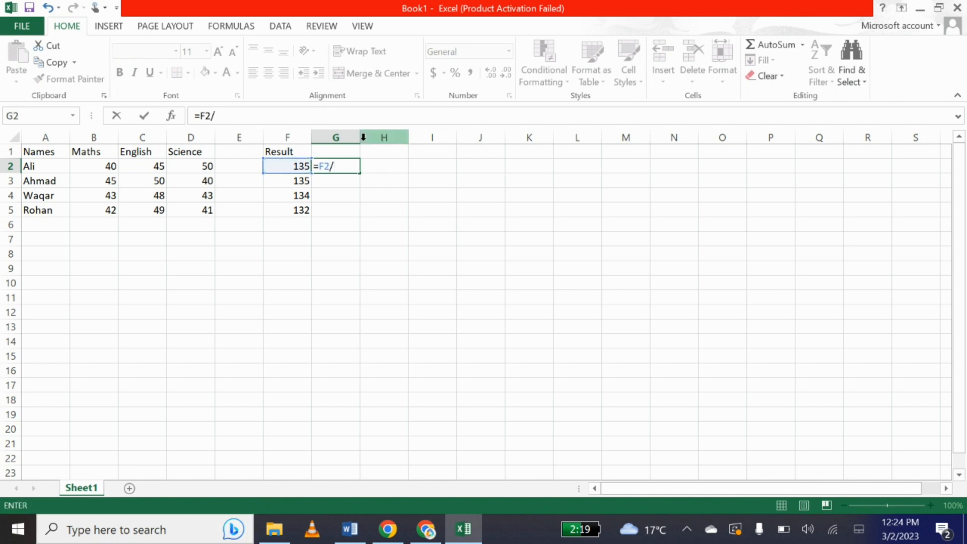
text(150)
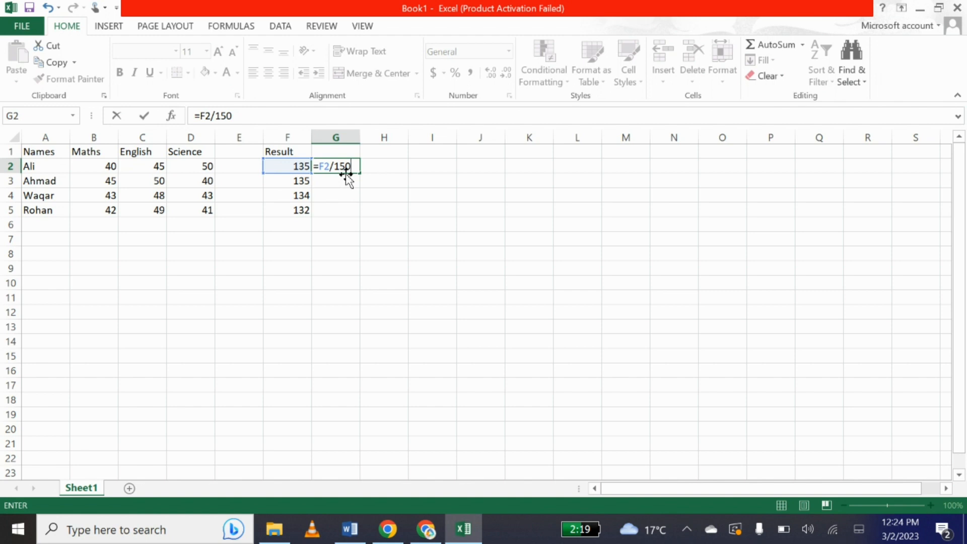
text(*100)
key(Return)
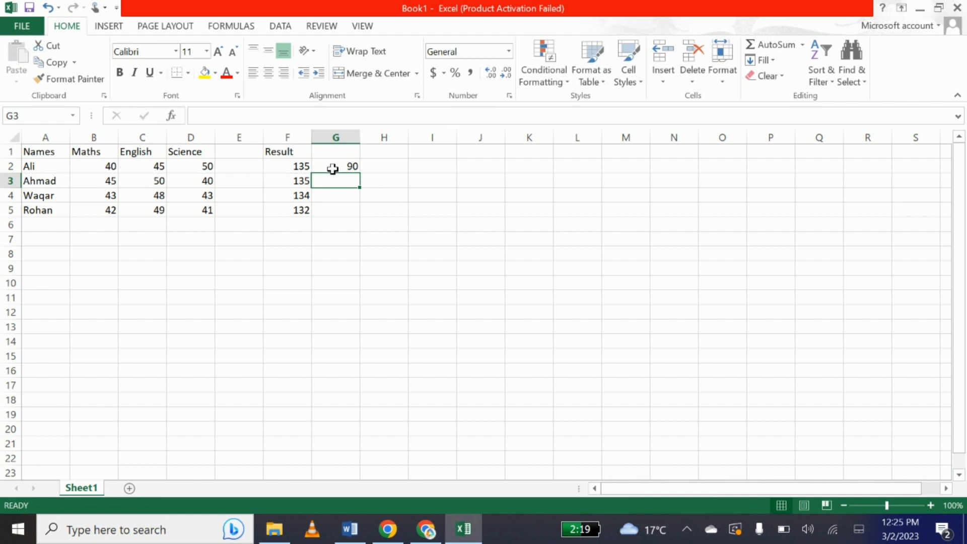
click(349, 166)
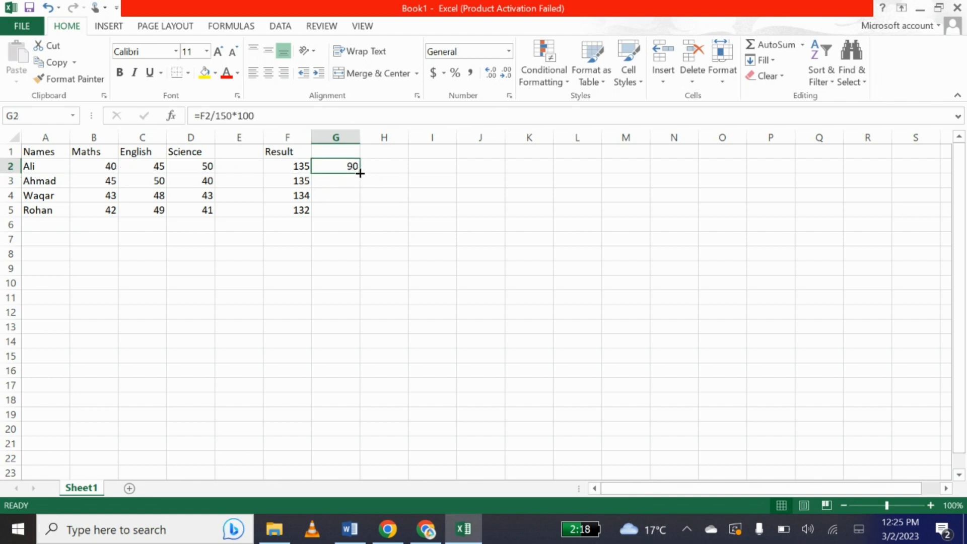
drag(360, 172, 362, 217)
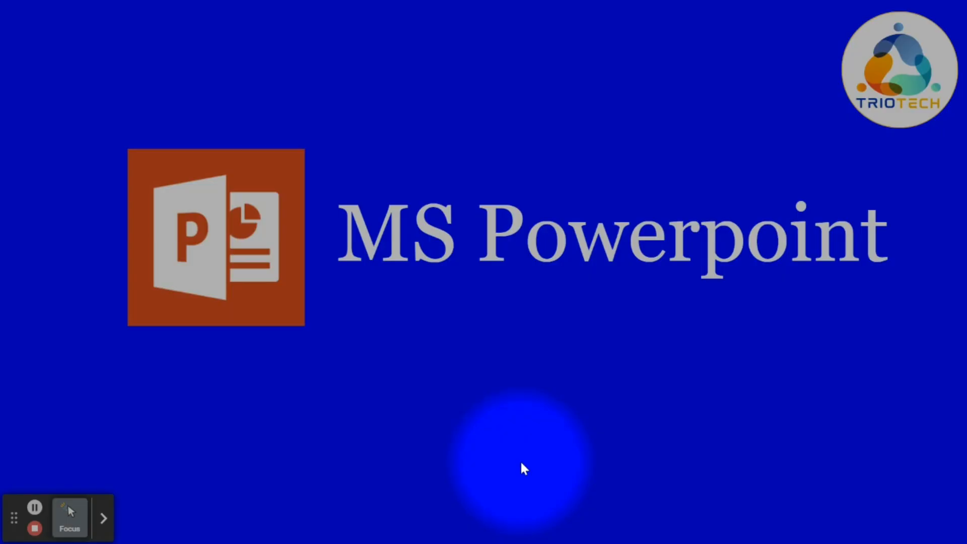
click(521, 462)
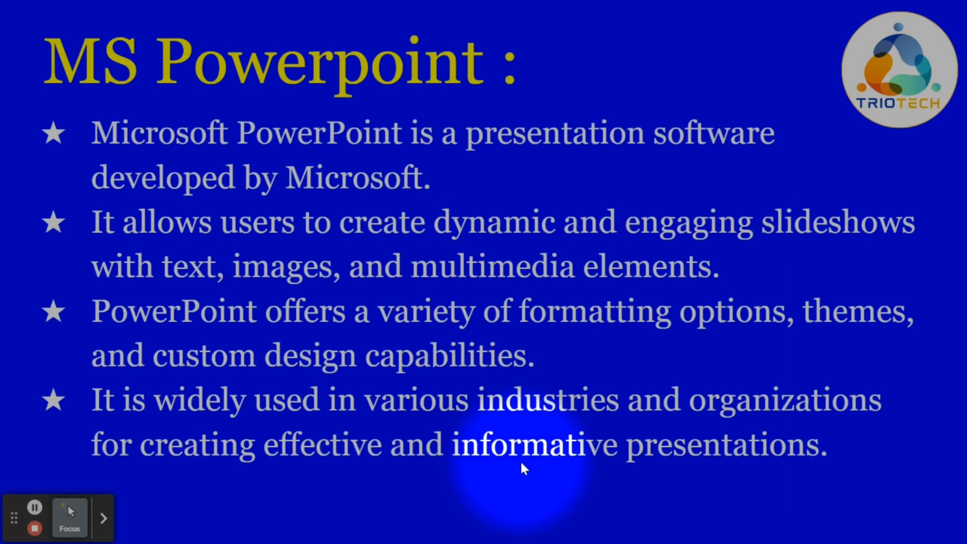